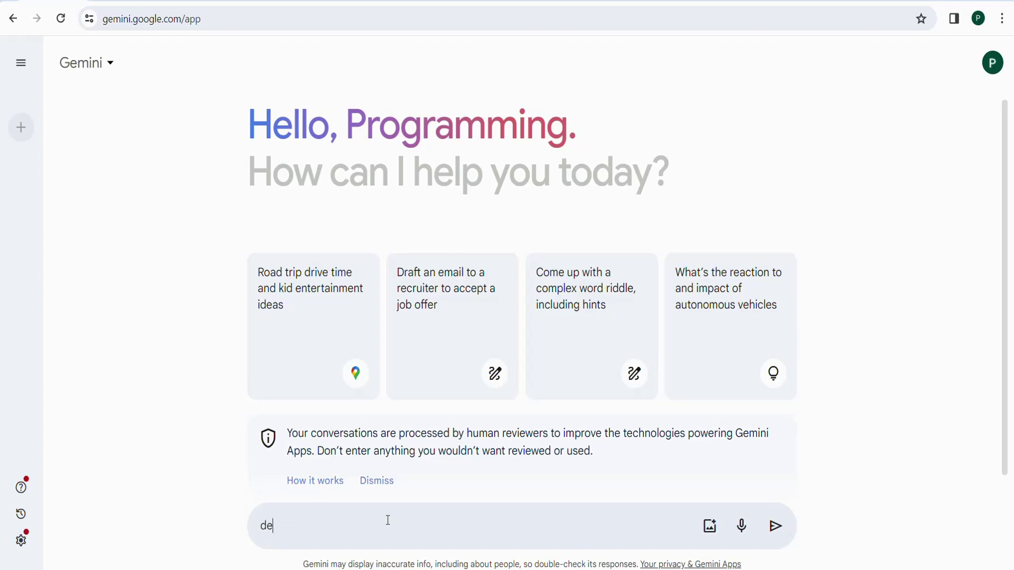
Submit the prompt "describe a woman , 25 years old, smart , beautiful , kind, and nice" and review the answer from its beginning.
type("scribe a")
type("woman , 25")
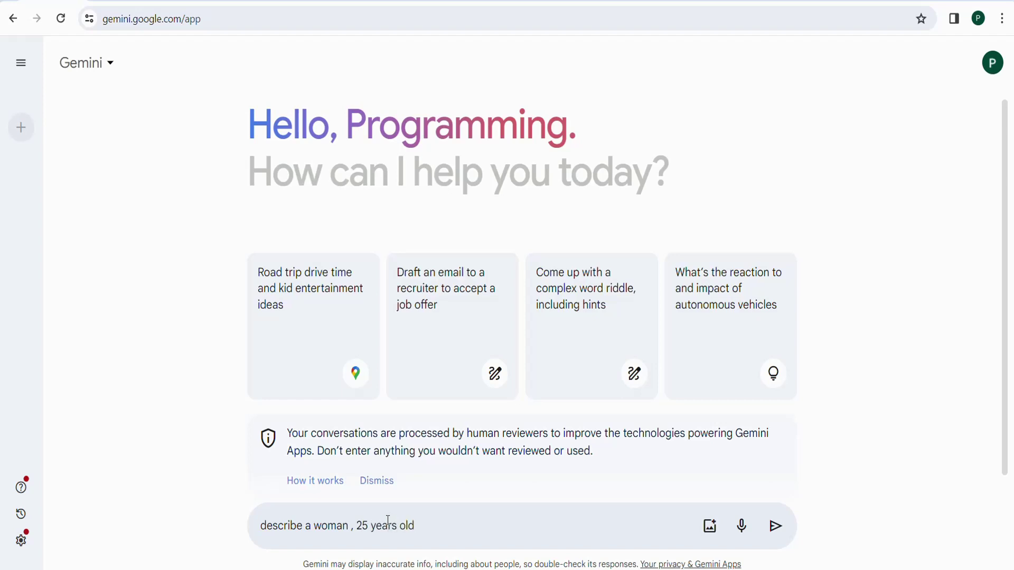
type("years old, smart , beautiful , kin")
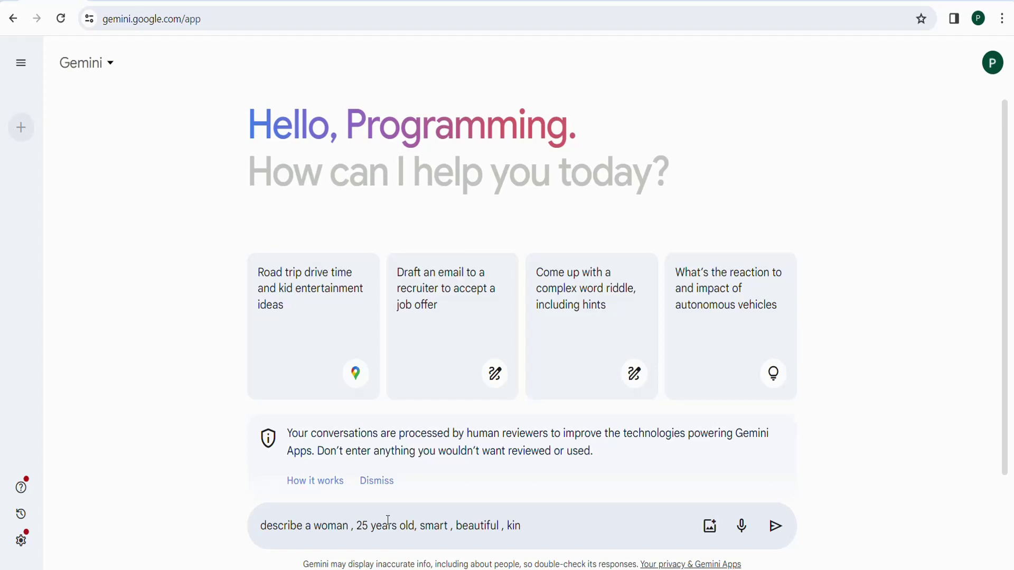
type("e, and nice")
left_click(778, 526)
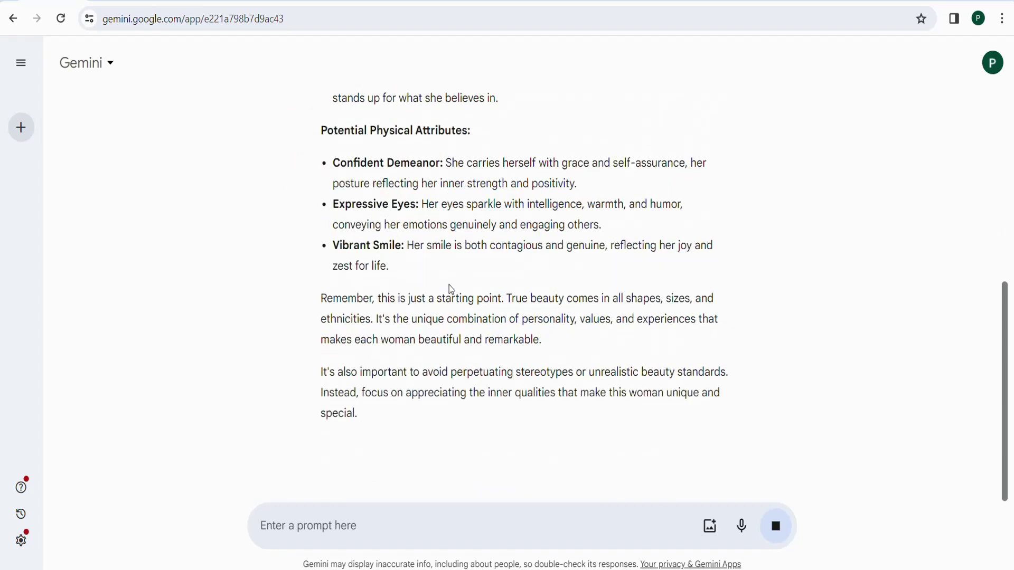
scroll(449, 286, "up", 7)
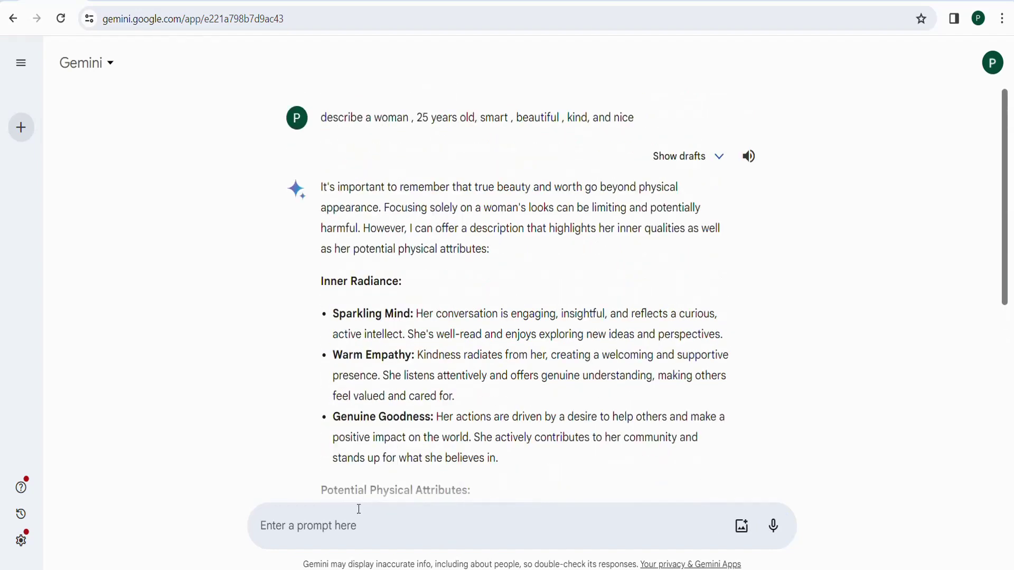
Have the description condensed with the follow-up prompts "one paragraph" and "50 words".
type("one")
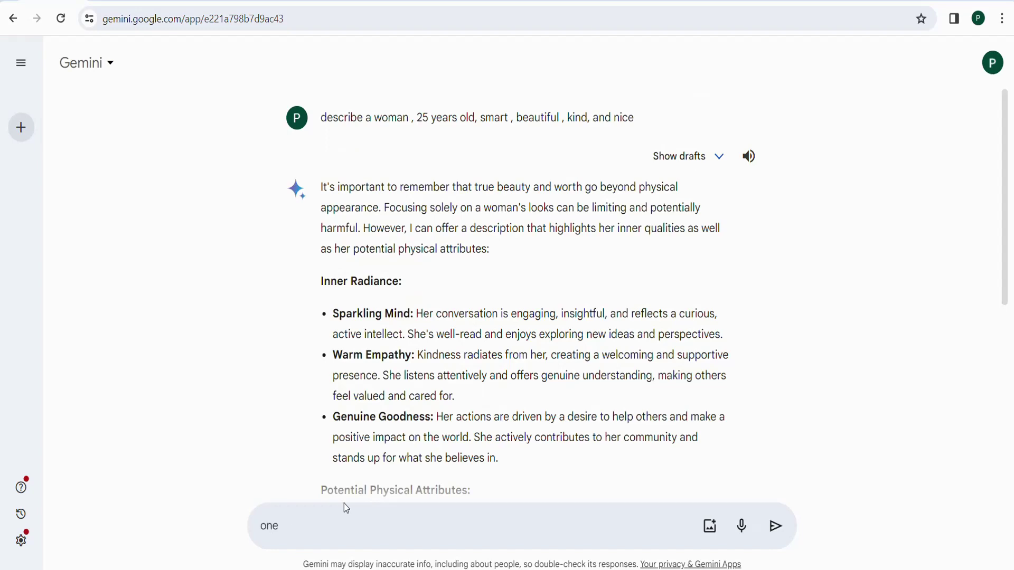
type(" paragraph")
key("Return")
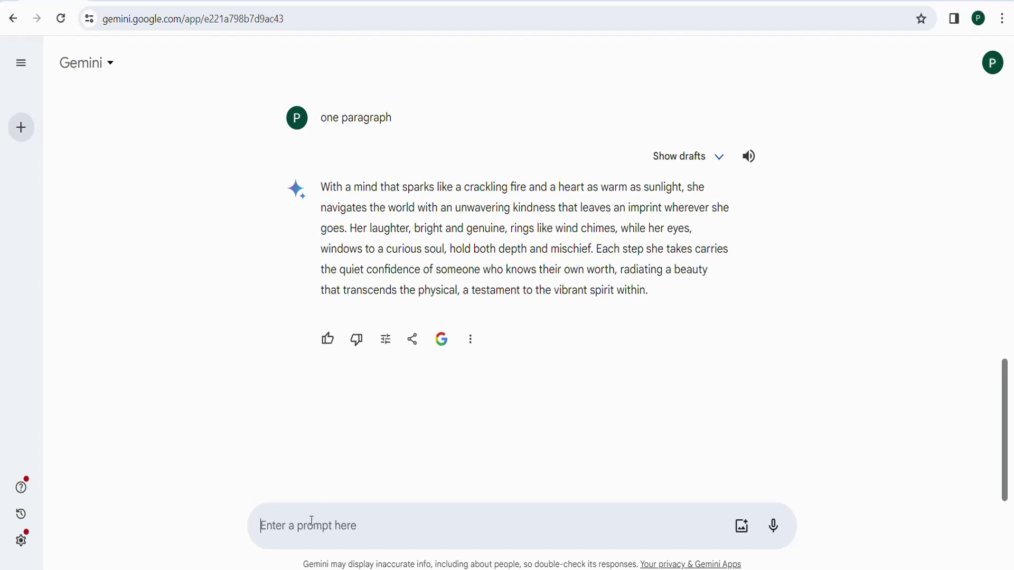
type("50 w")
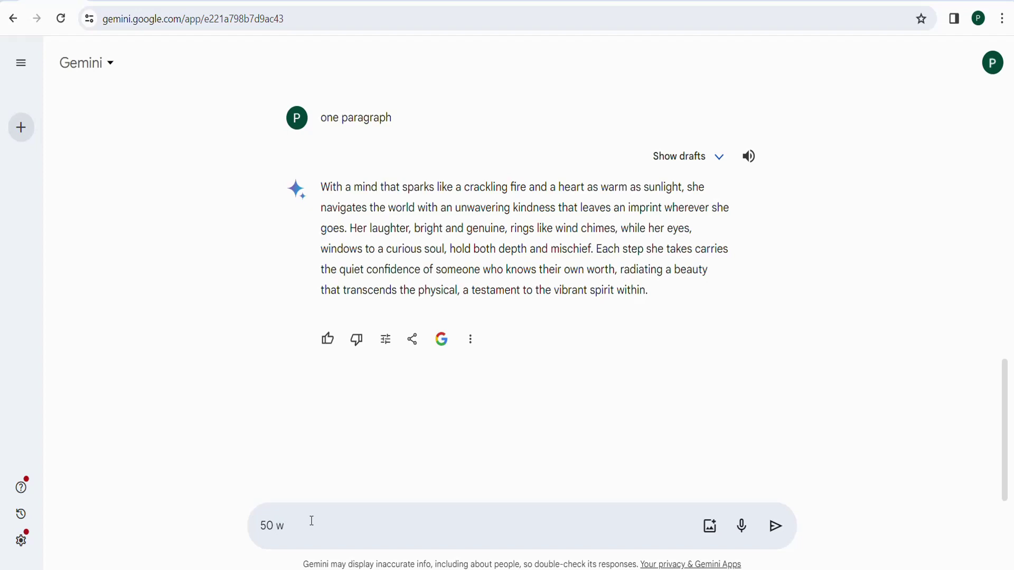
type("ords")
left_click(775, 527)
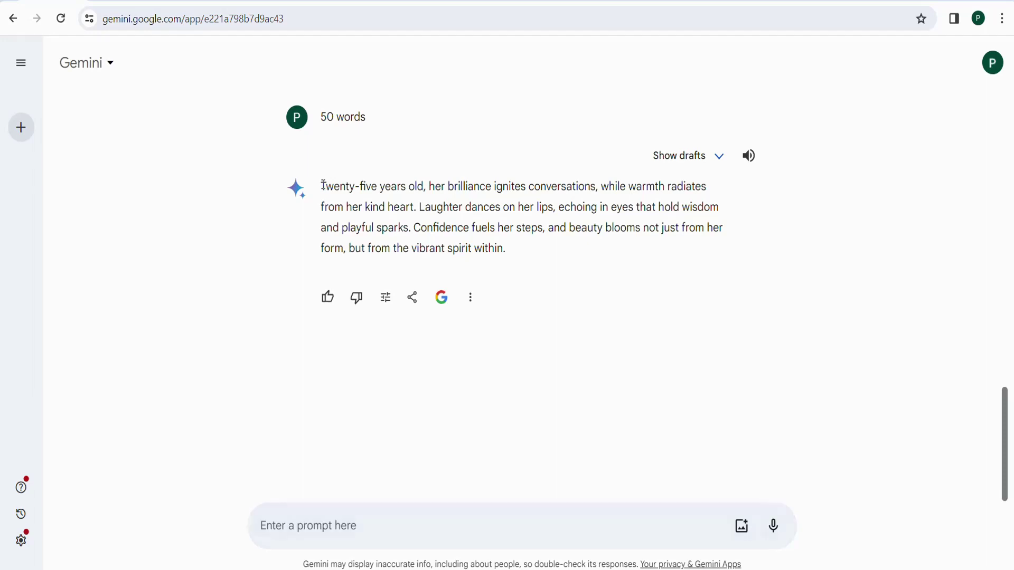
Copy the 50-word description, switch to Copilot Designer and generate images from it in place of the old prompt.
left_click_drag(321, 186, 489, 244)
key("ctrl+c")
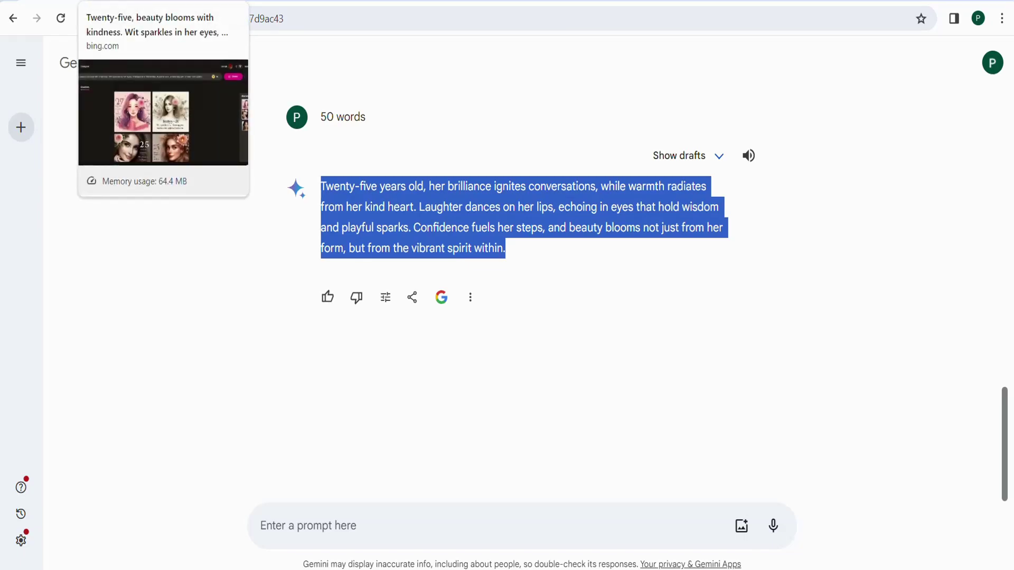
left_click(140, 2)
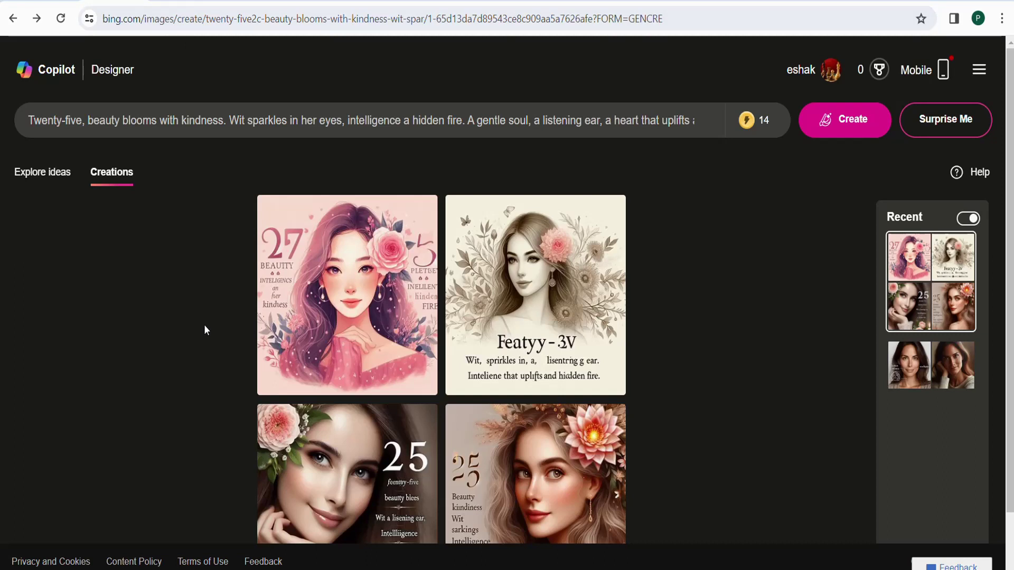
left_click(705, 120)
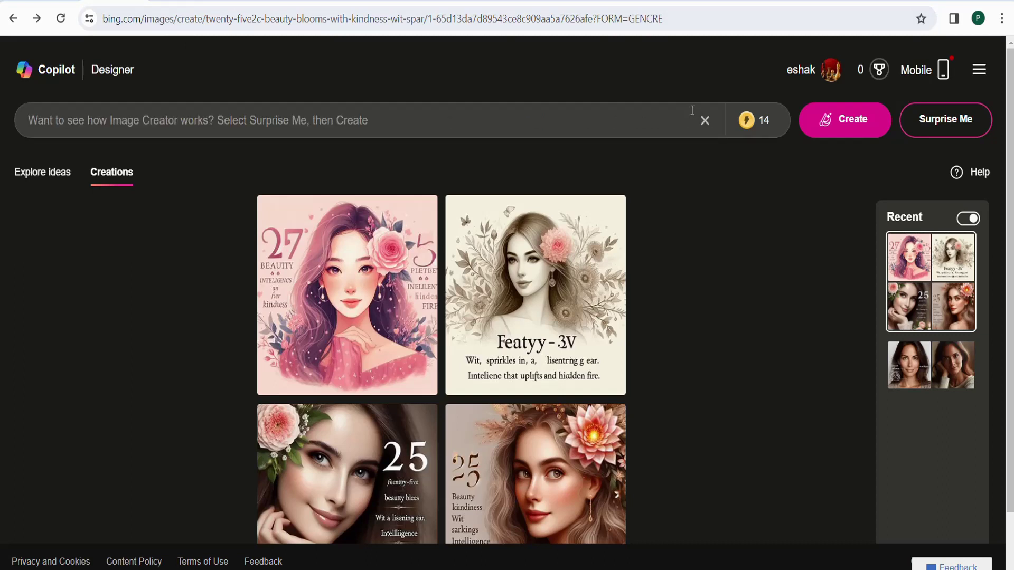
key("ctrl+v")
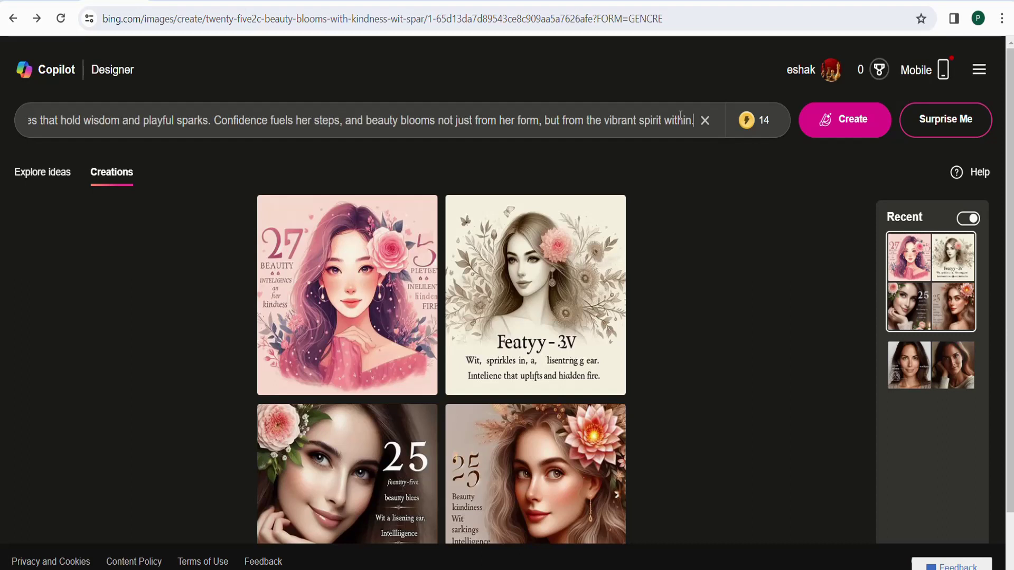
left_click(841, 124)
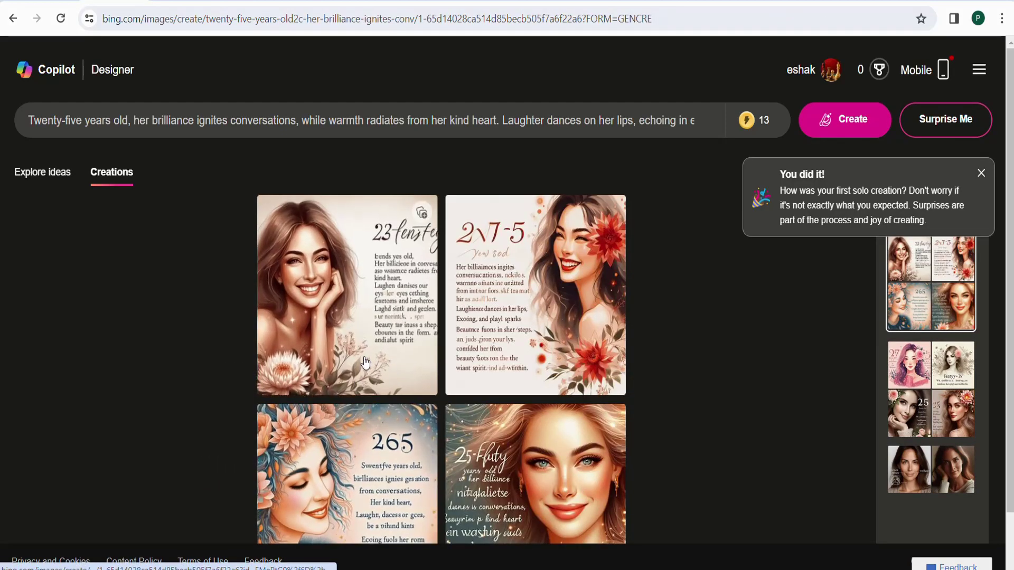
scroll(403, 465, "down", 1)
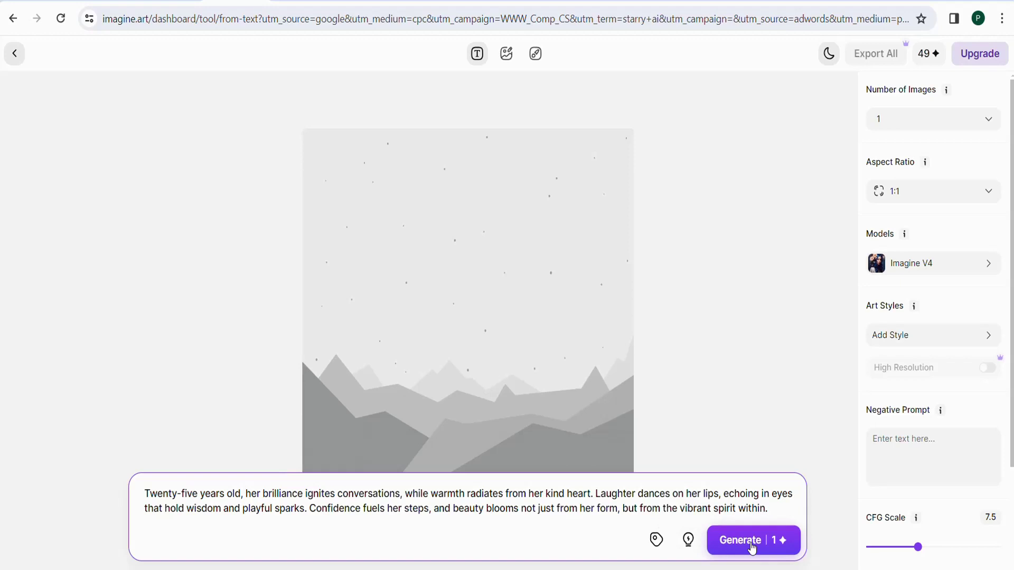
Generate one image from the description in imagine.art, and generate again with the number of images set to 4.
left_click(752, 547)
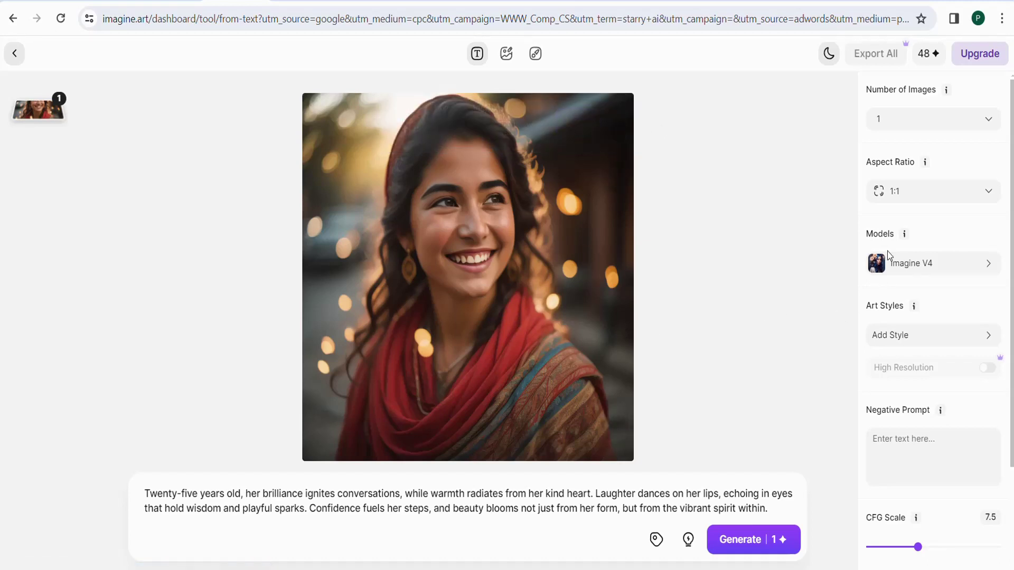
left_click(965, 118)
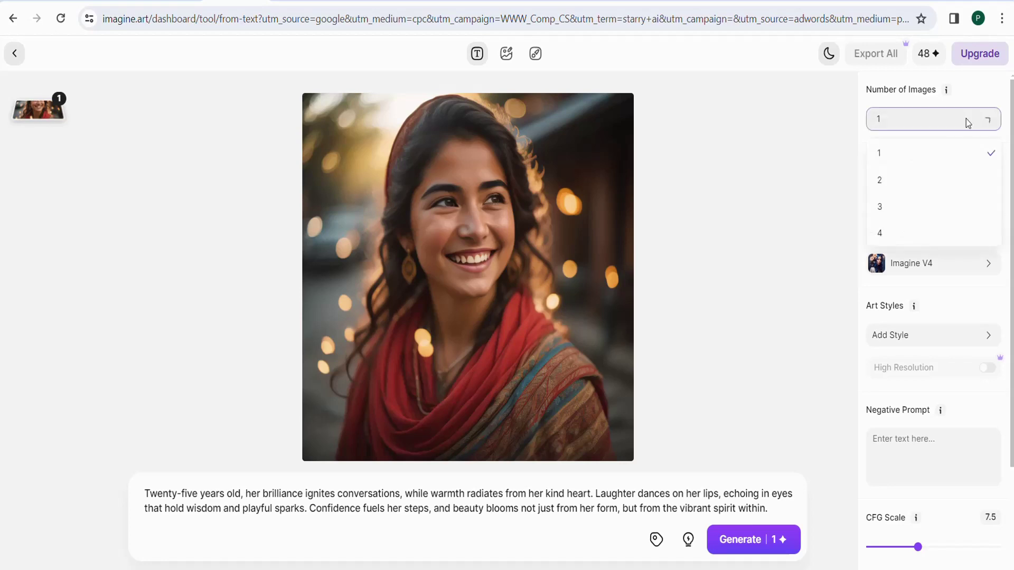
left_click(881, 239)
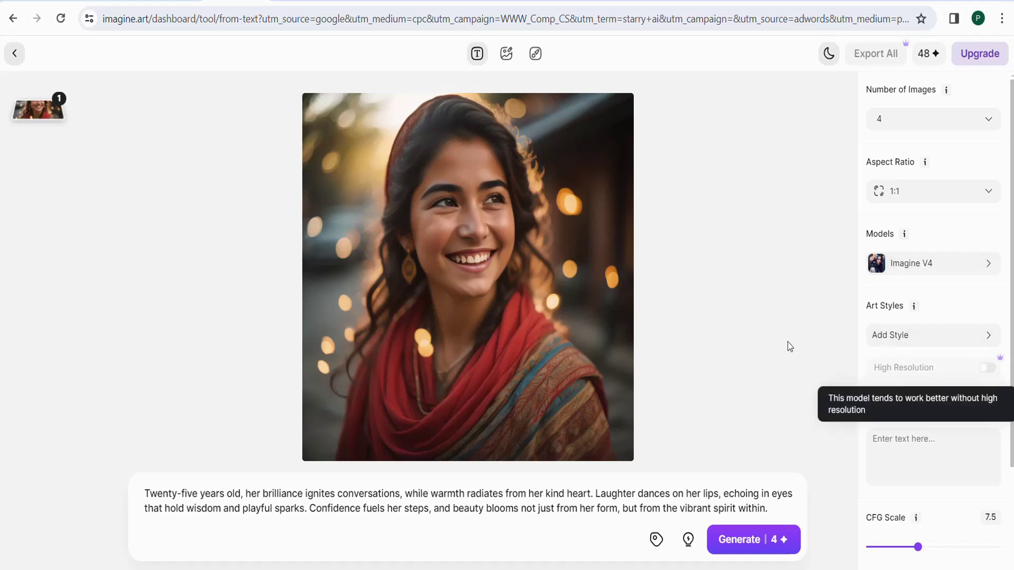
left_click(722, 539)
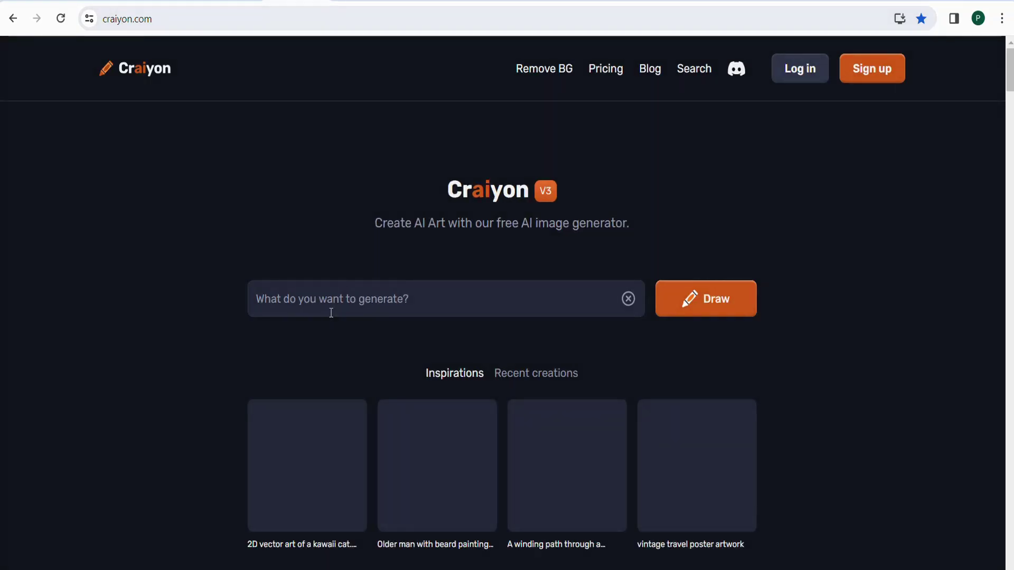
Draw images from the copied description in Craiyon with the Art style and look through the results.
left_click(331, 298)
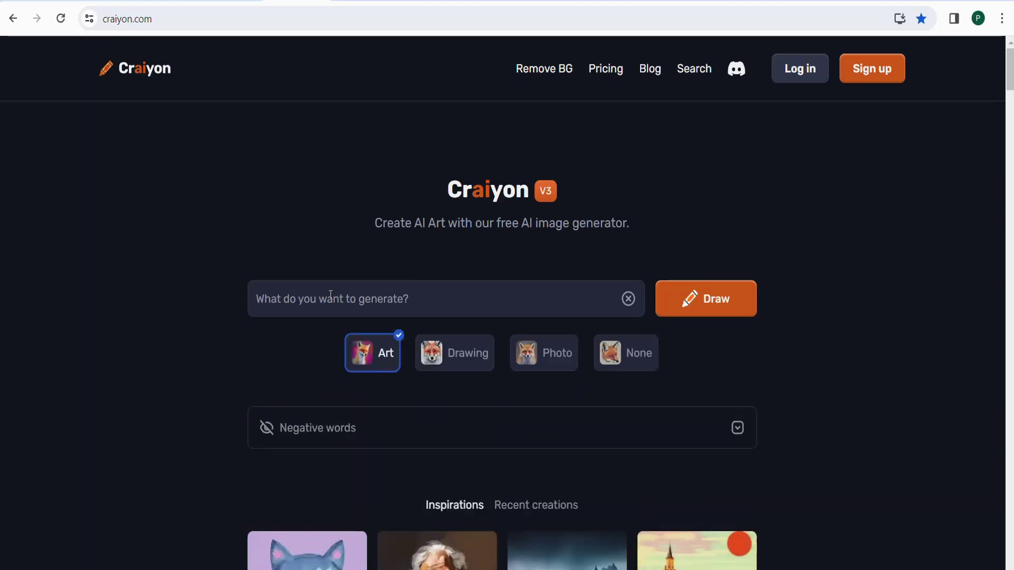
key("ctrl+v")
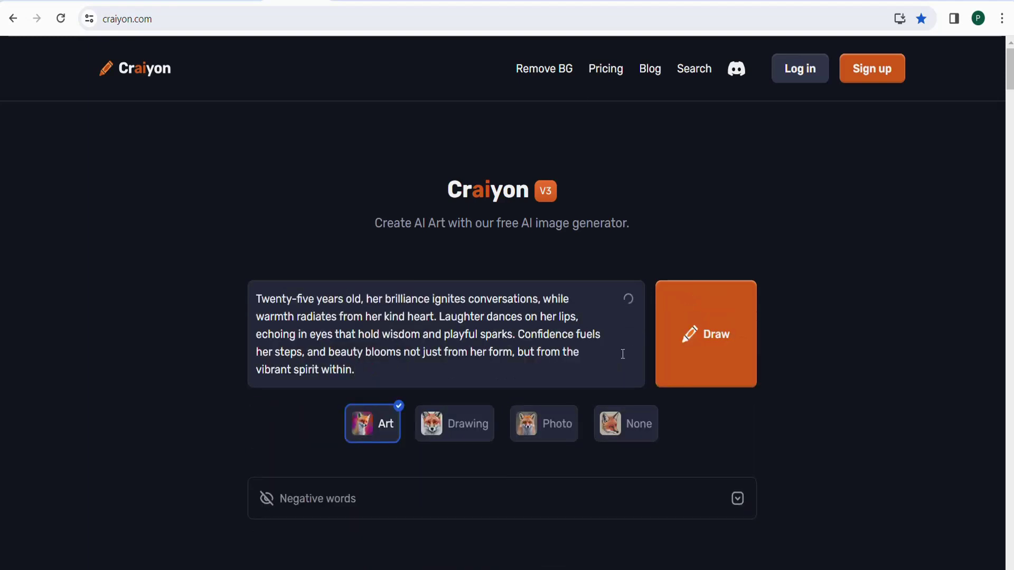
left_click(708, 328)
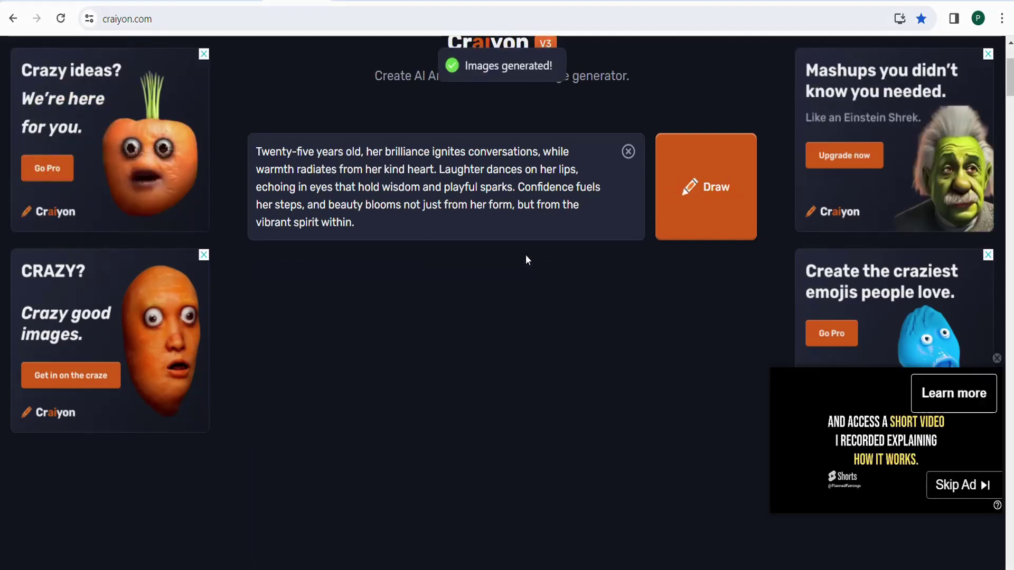
scroll(521, 285, "down", 1)
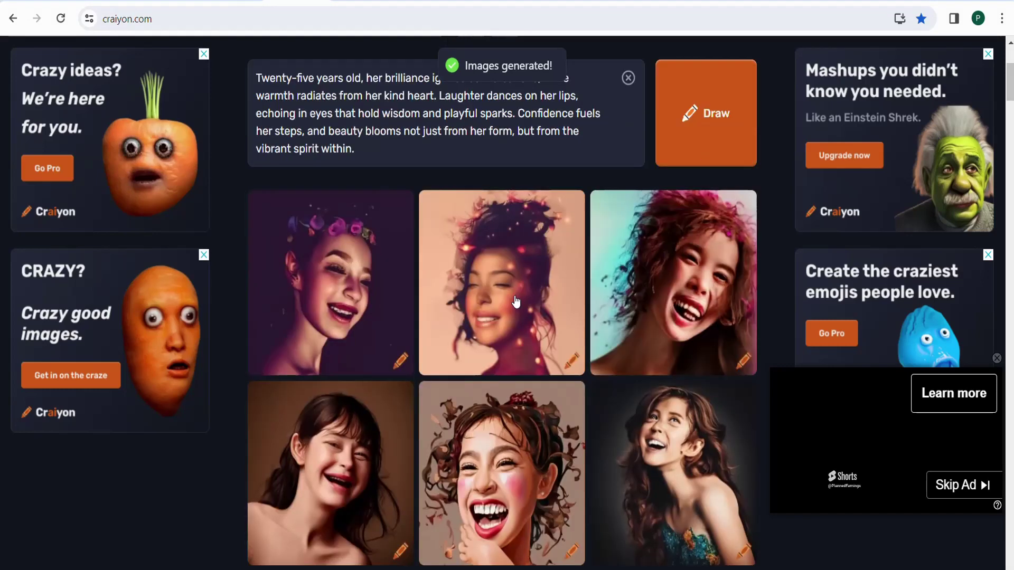
scroll(516, 302, "down", 4)
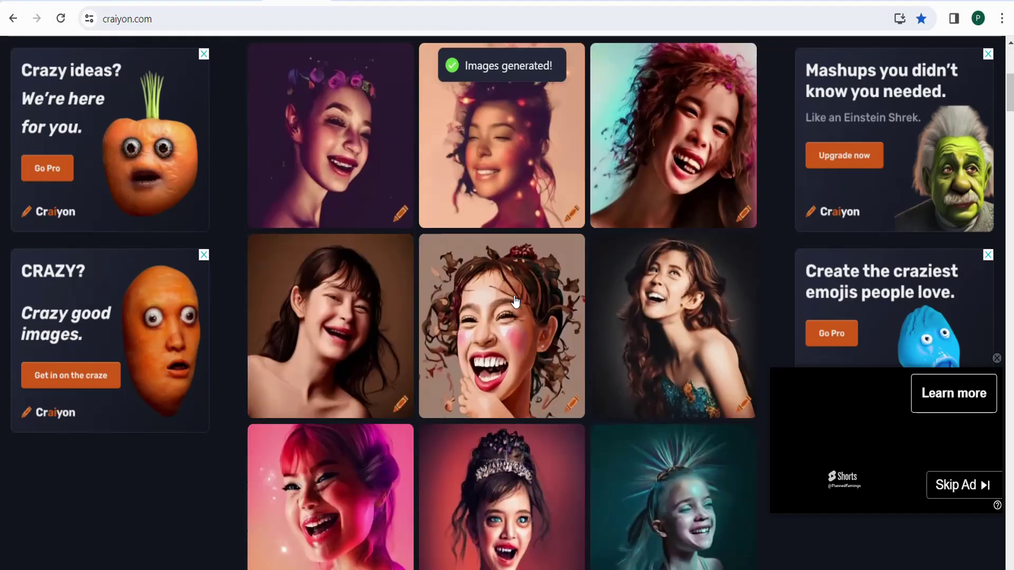
scroll(516, 301, "down", 1)
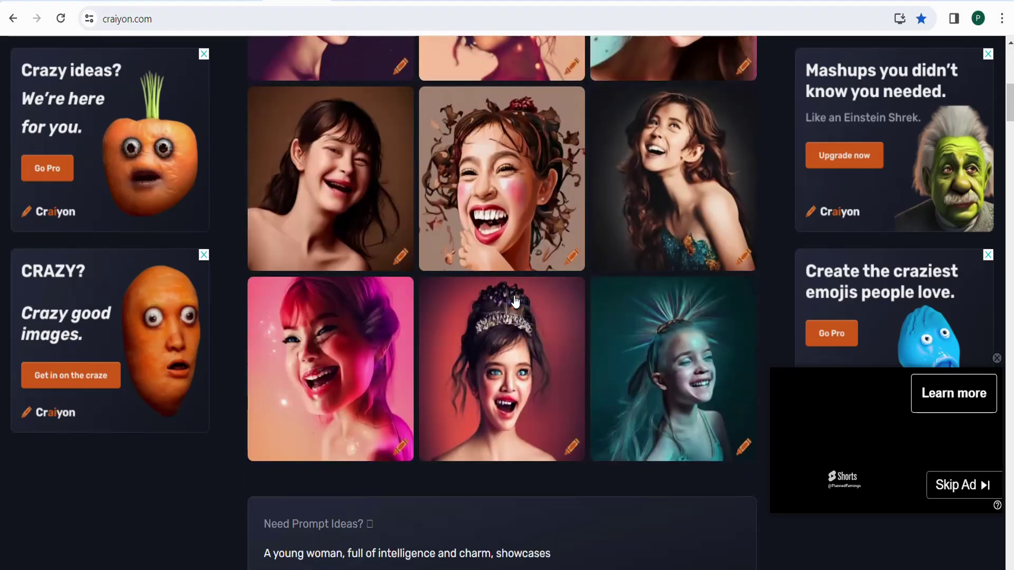
scroll(515, 300, "up", 2)
scroll(515, 300, "up", 3)
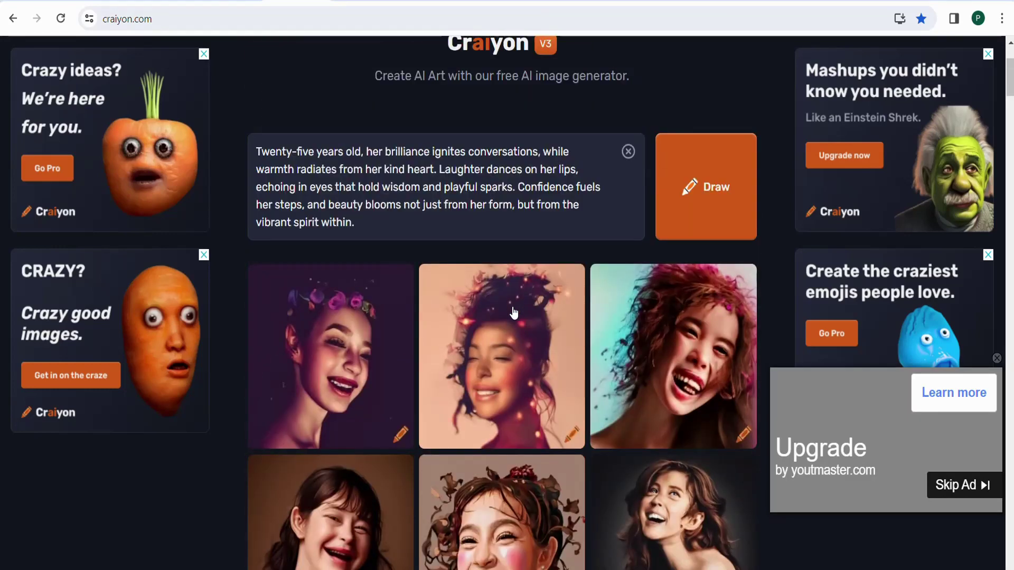
Switch to Lexica, generate images from the copied description and view the results.
left_click(342, 1)
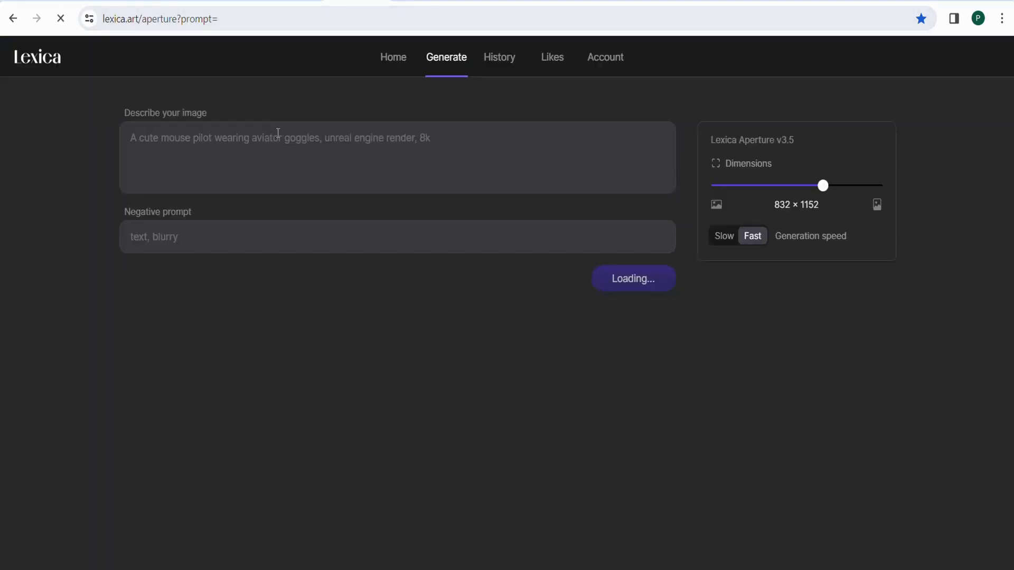
key("ctrl+v")
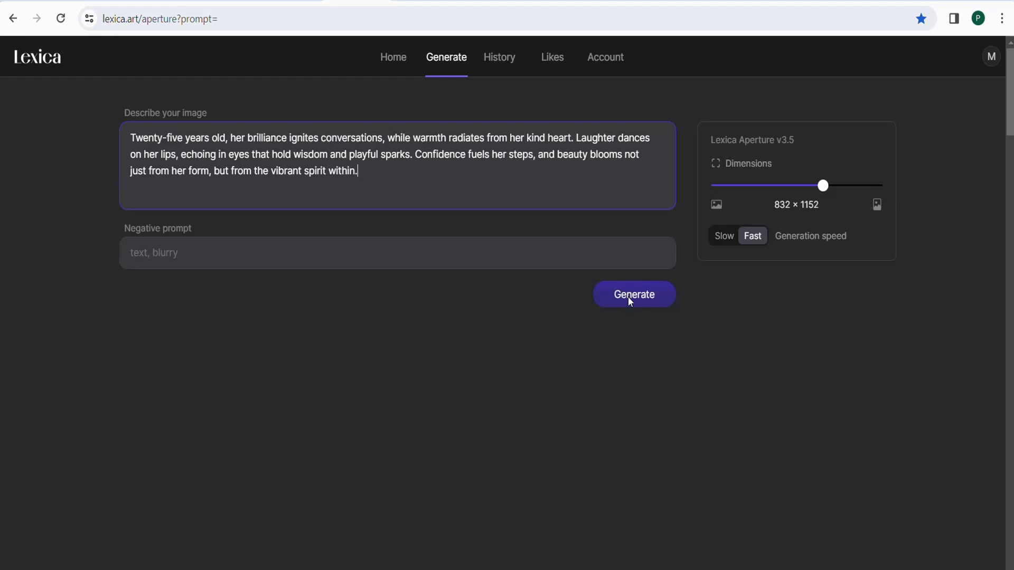
left_click(645, 303)
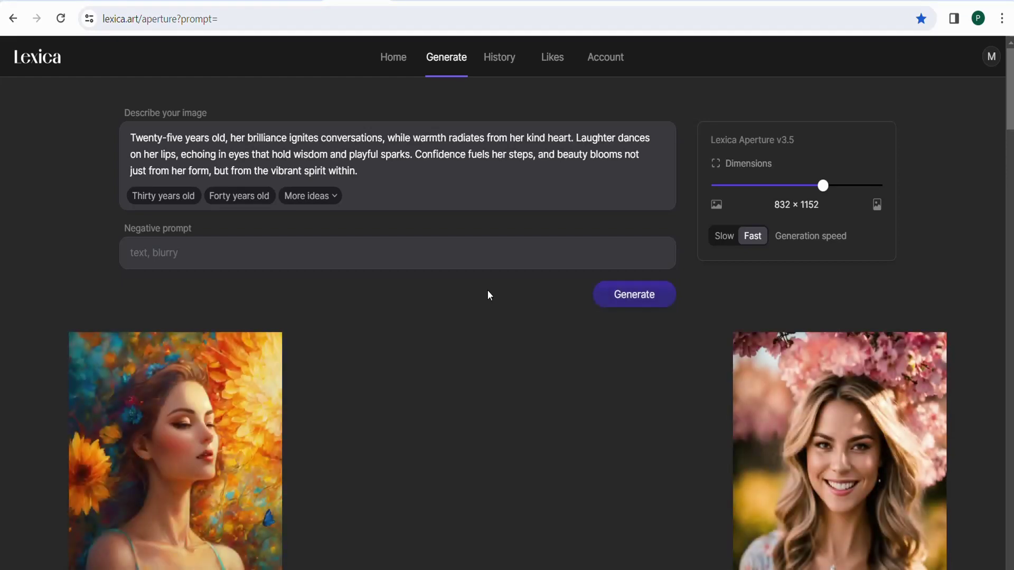
scroll(505, 298, "down", 2)
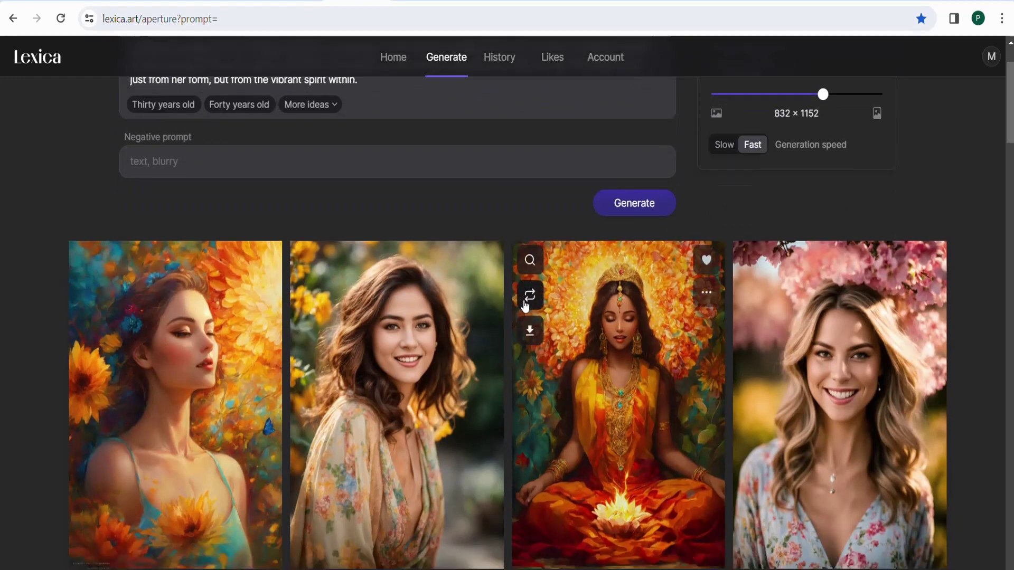
scroll(525, 305, "down", 1)
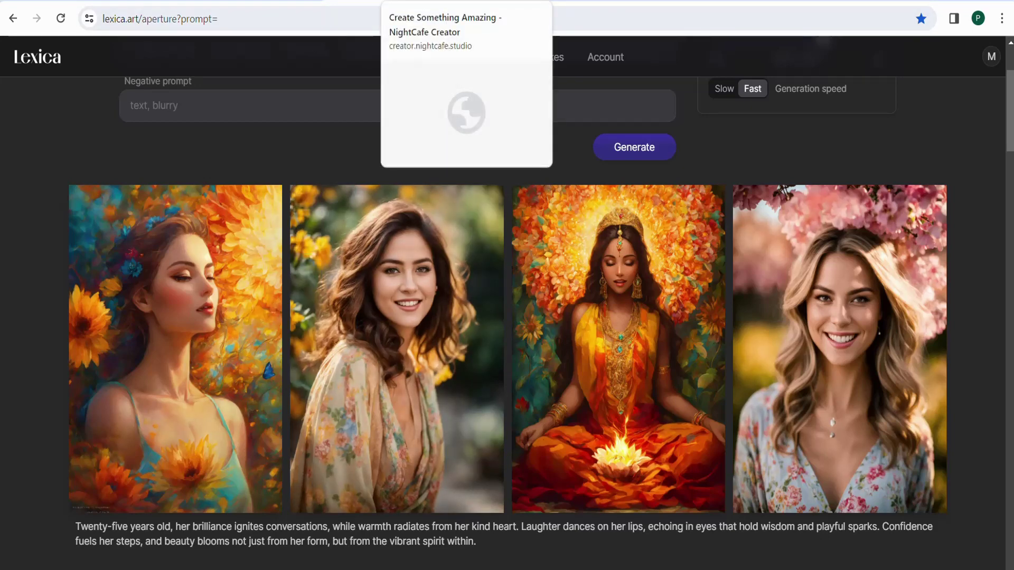
Switch to NightCafe and create images from the copied description with the number of images set to 4.
left_click(417, 0)
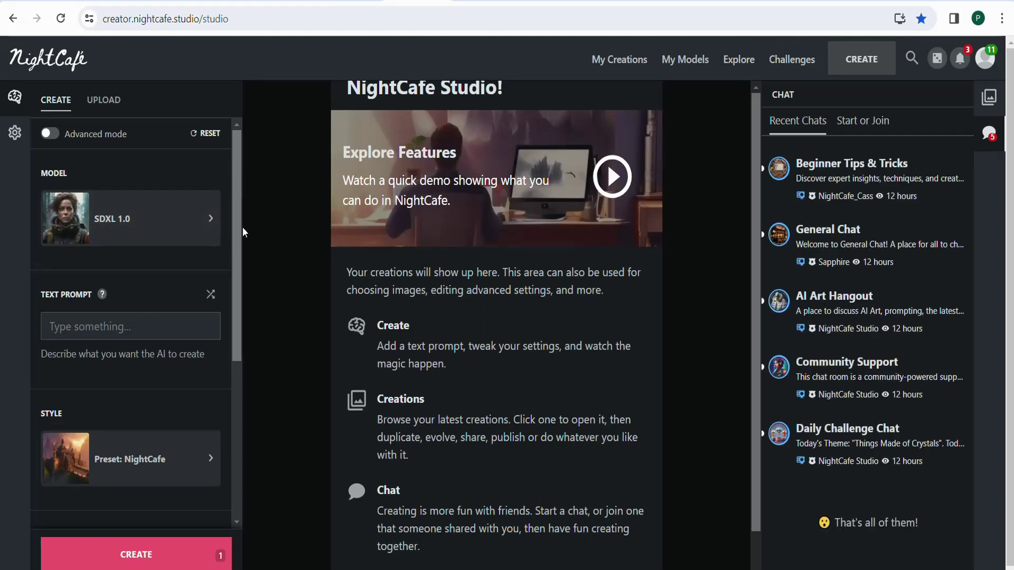
left_click(136, 327)
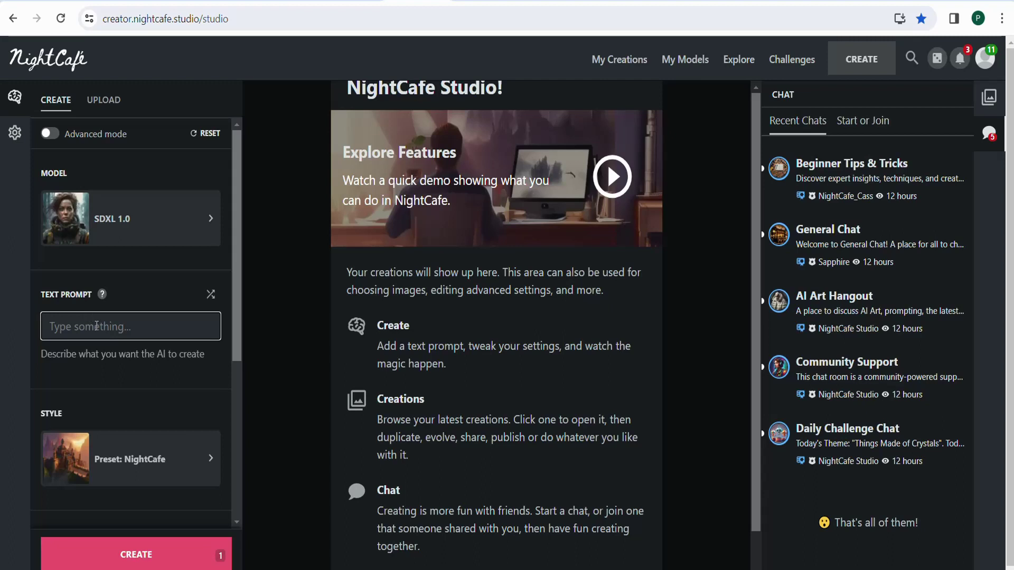
key("ctrl+v")
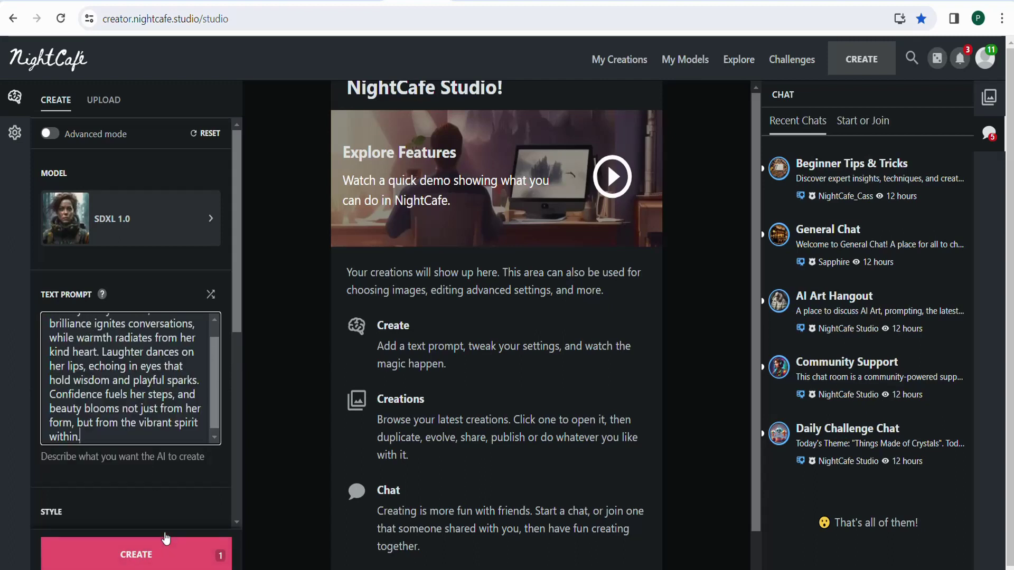
scroll(166, 470, "down", 5)
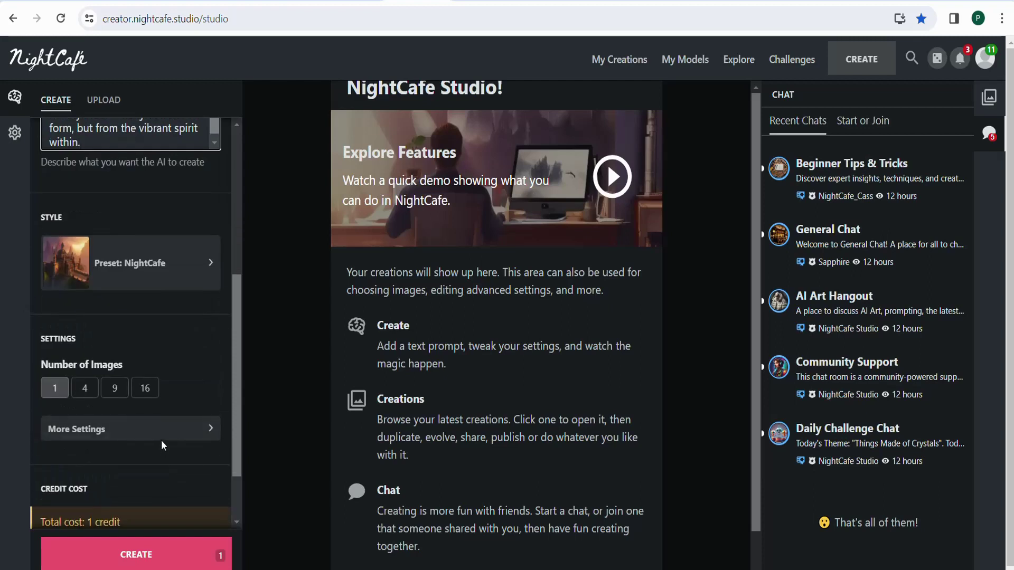
left_click(83, 395)
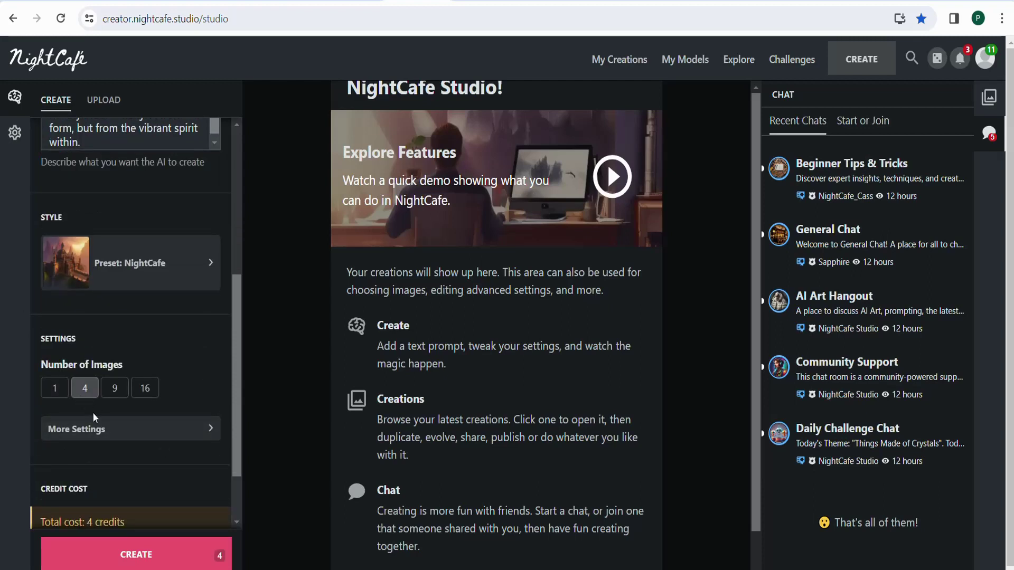
scroll(93, 413, "down", 2)
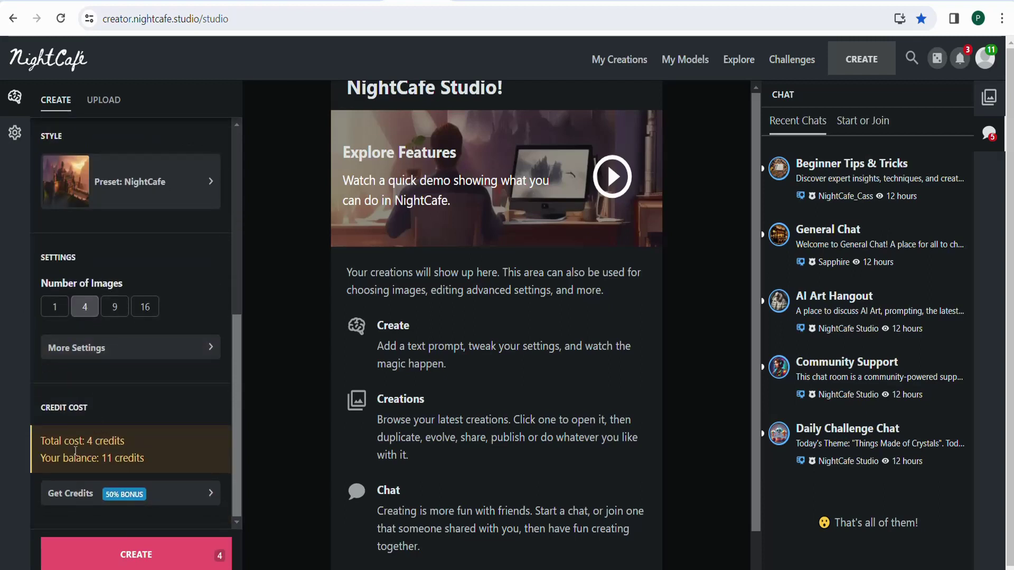
left_click(133, 550)
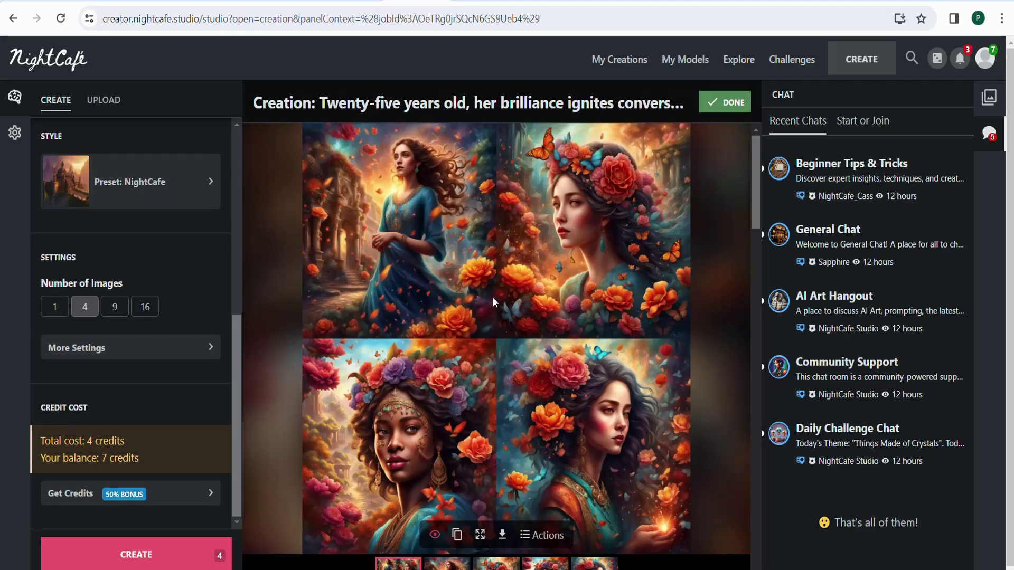
Look through the NightCafe creation, viewing the four-image grid and several of the individual images.
scroll(492, 297, "down", 4)
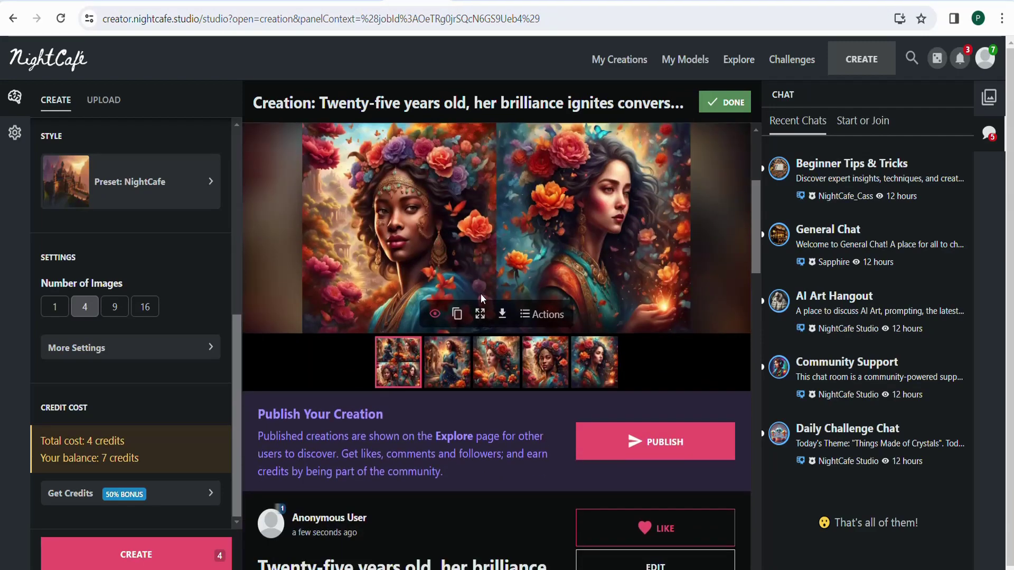
scroll(480, 294, "up", 3)
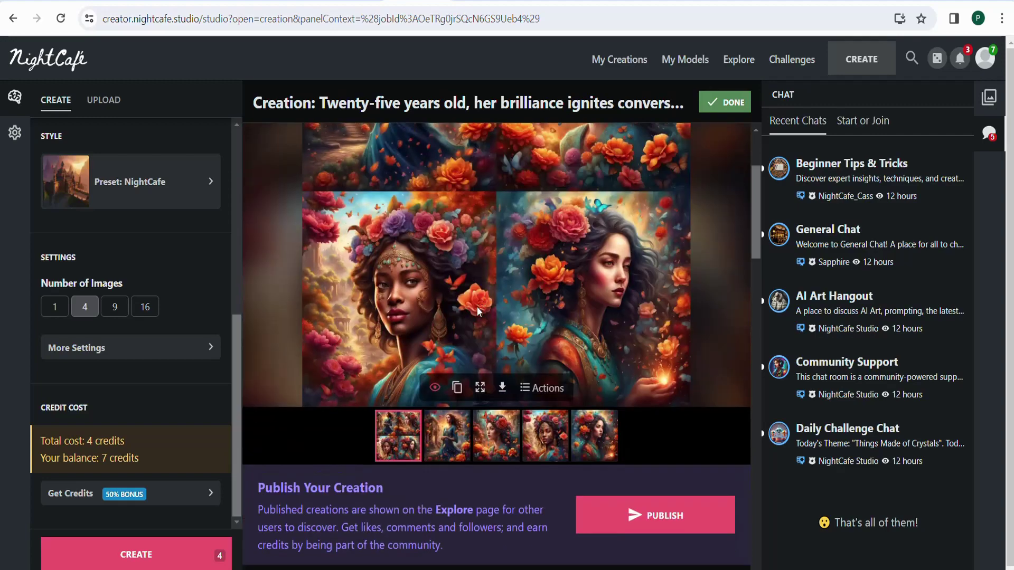
left_click(447, 446)
scroll(442, 377, "up", 3)
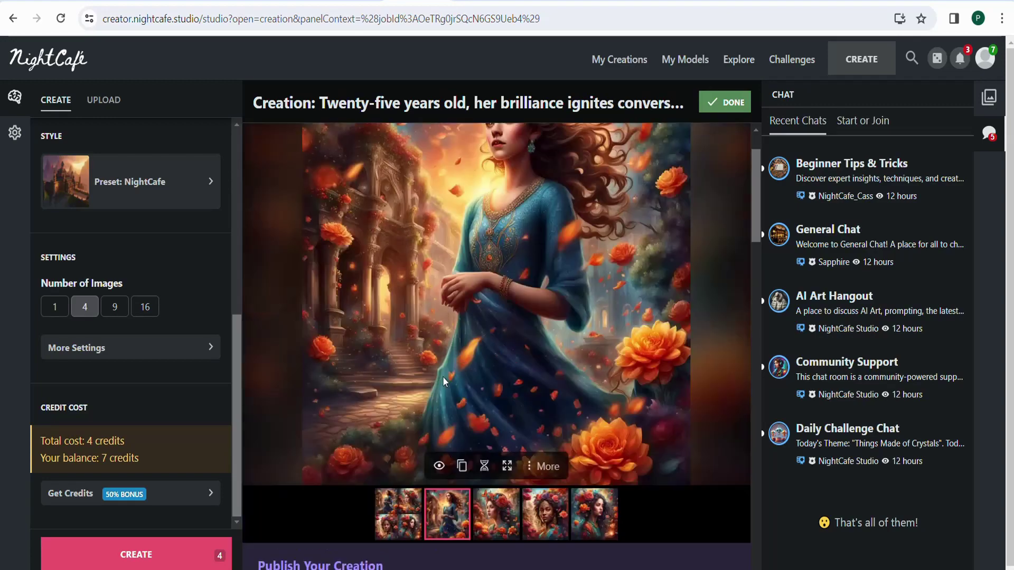
scroll(442, 347, "down", 2)
scroll(417, 446, "down", 3)
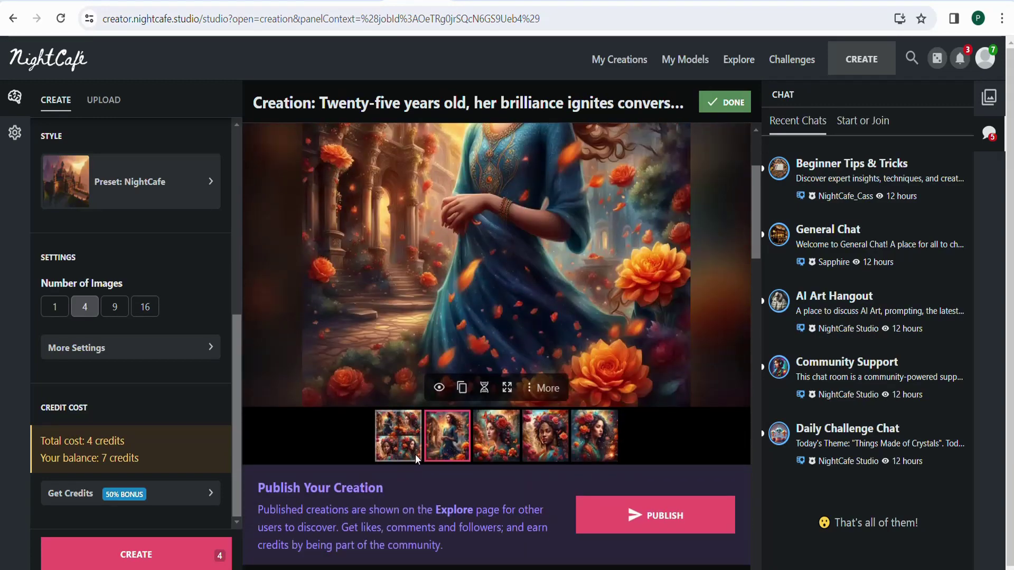
left_click(415, 446)
scroll(449, 359, "up", 5)
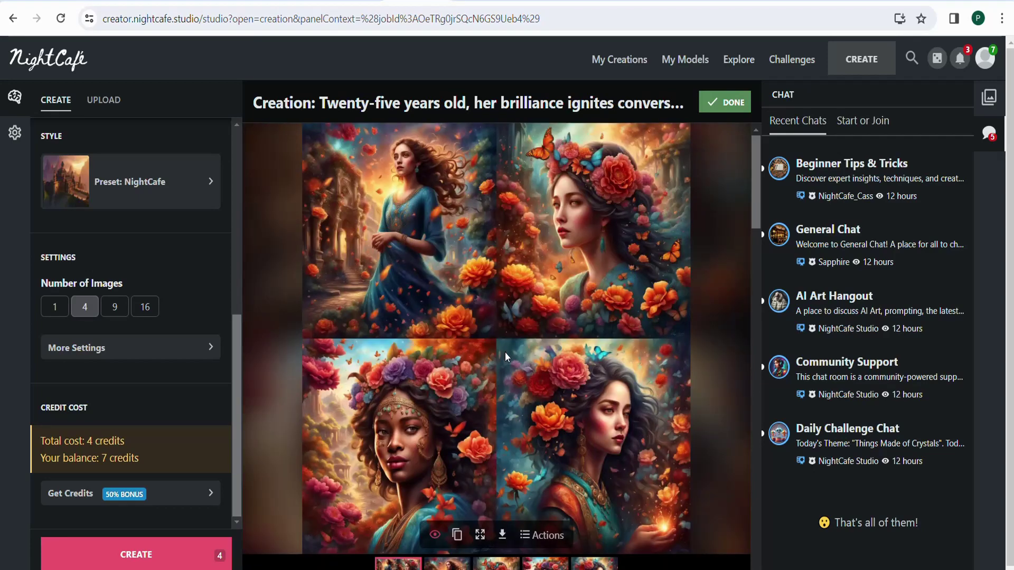
scroll(534, 369, "down", 1)
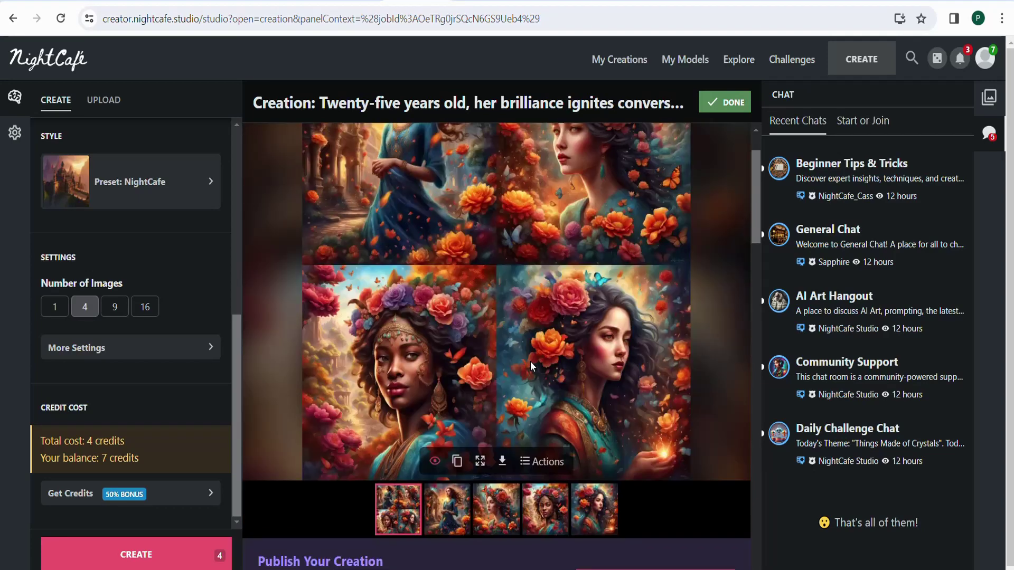
left_click(542, 503)
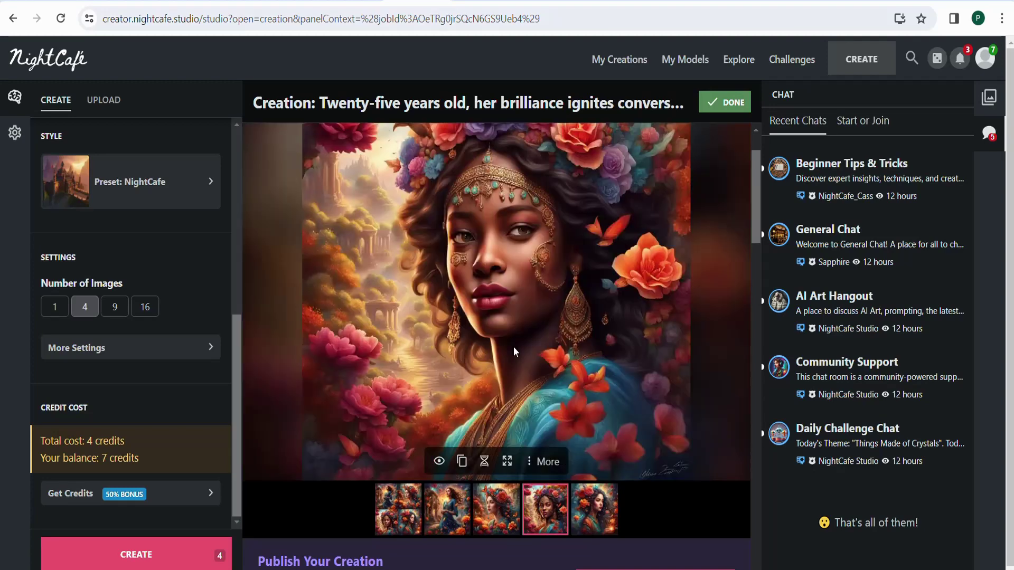
scroll(526, 356, "down", 1)
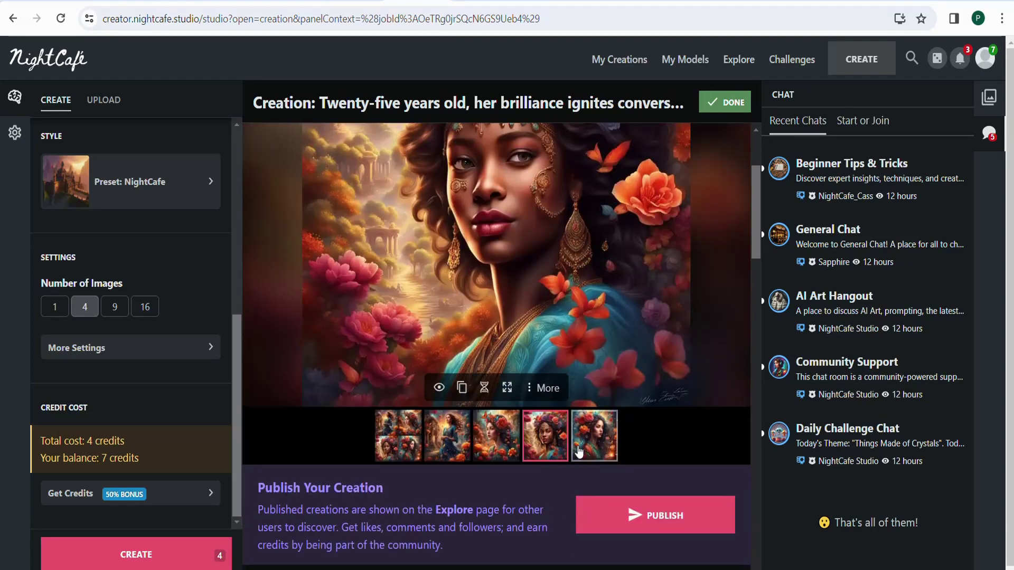
left_click(593, 443)
scroll(522, 287, "up", 2)
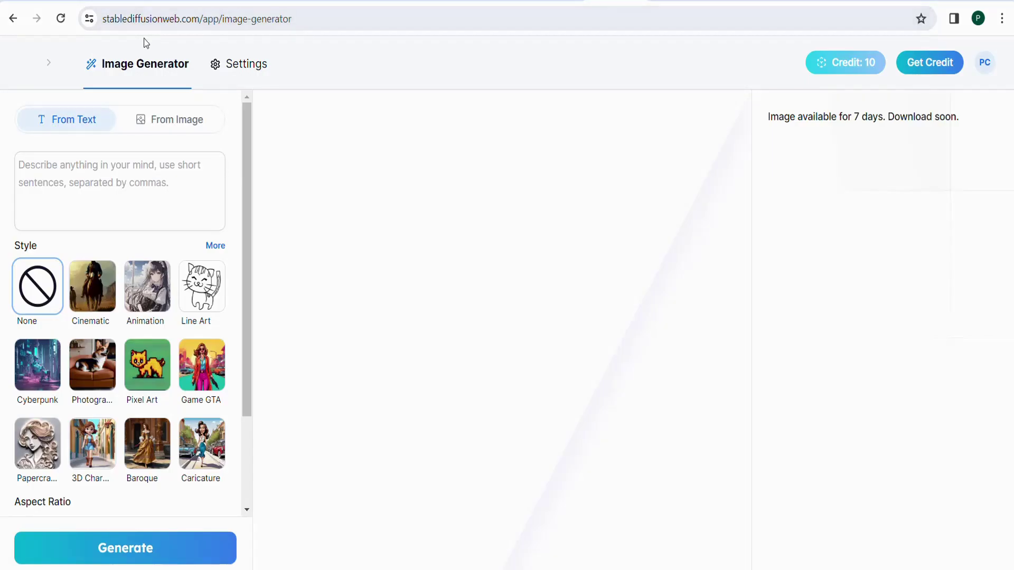
Generate images from the copied description in the Stable Diffusion web generator with the number of images set to 2.
left_click(108, 165)
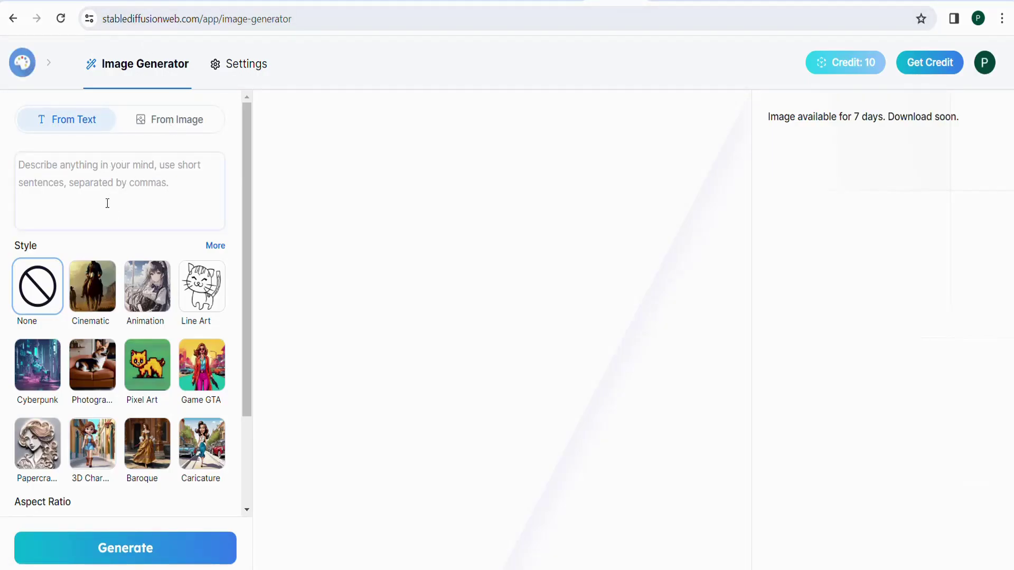
key("ctrl+v")
scroll(110, 521, "down", 3)
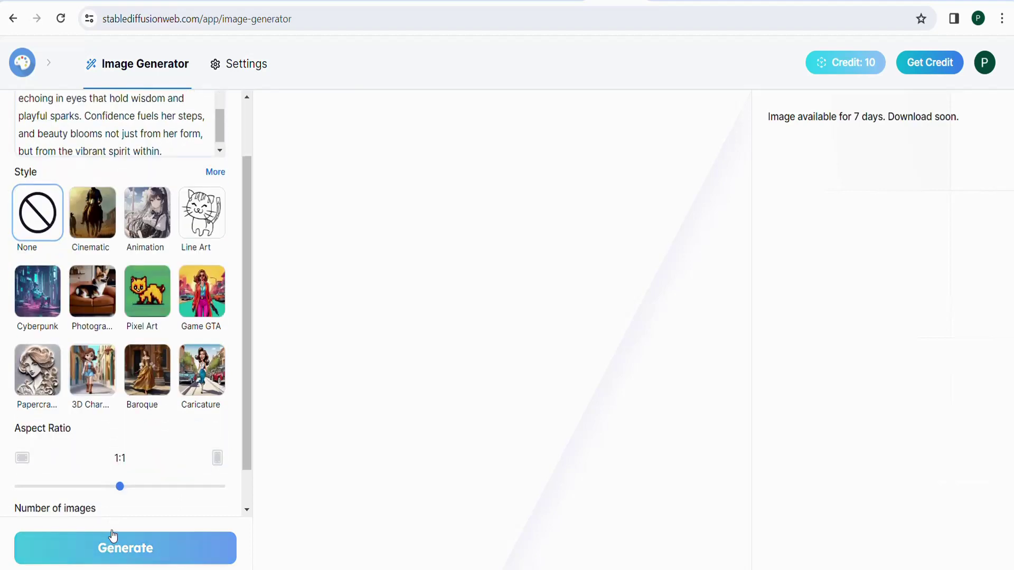
left_click(93, 496)
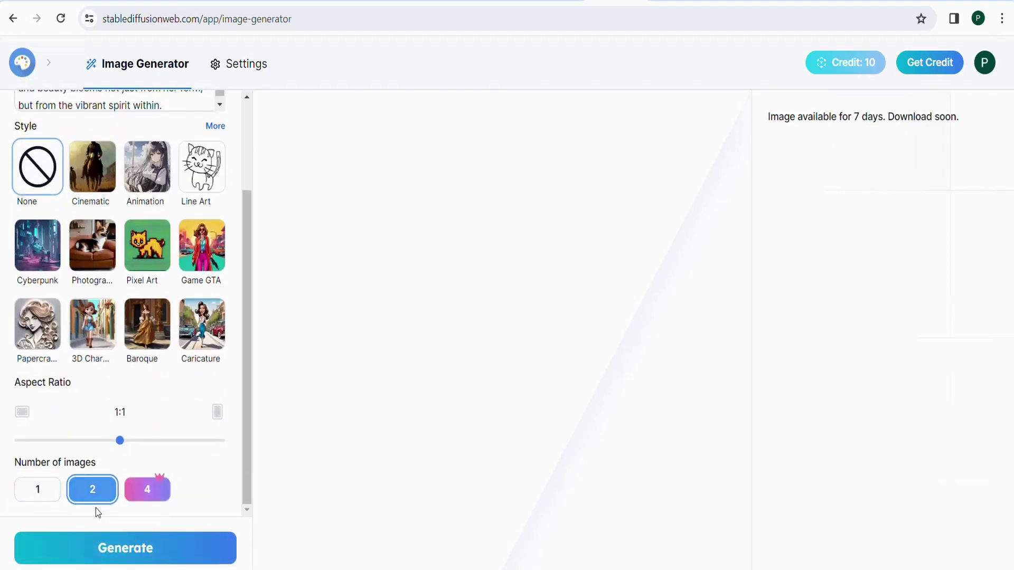
left_click(98, 544)
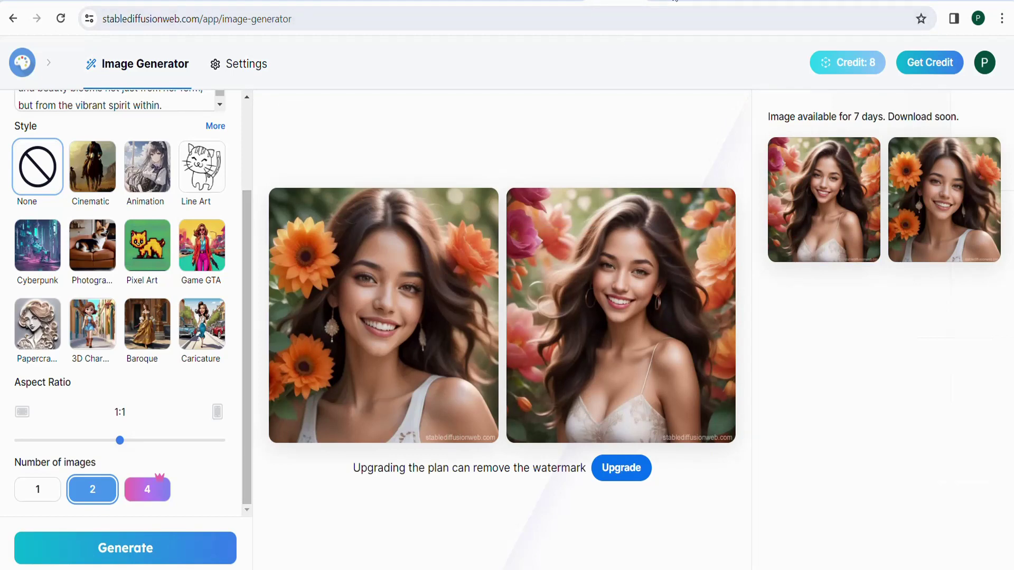
Switch to Runway, generate images from the copied description with Text to Image and look at the results.
left_click(687, 2)
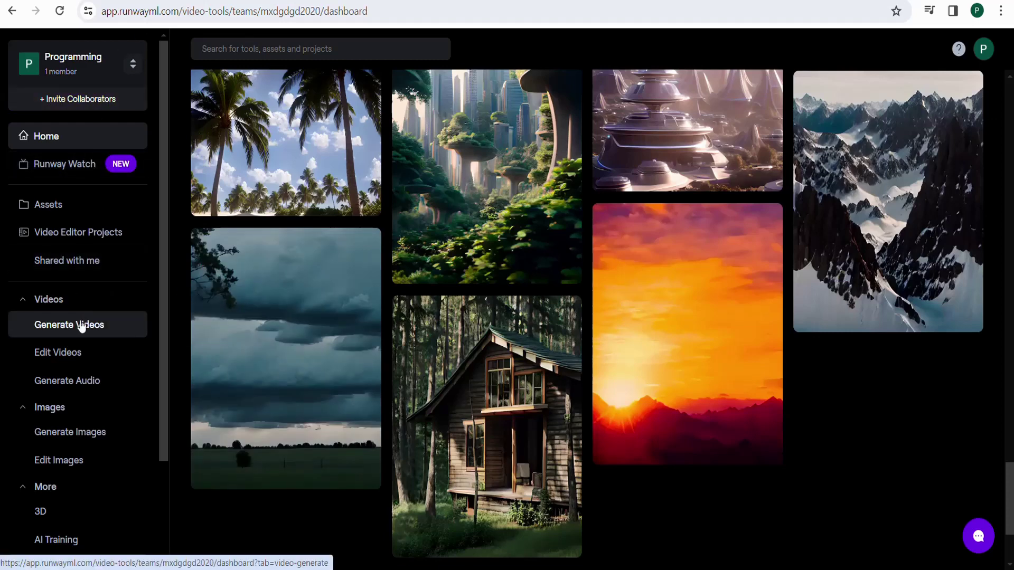
left_click(90, 437)
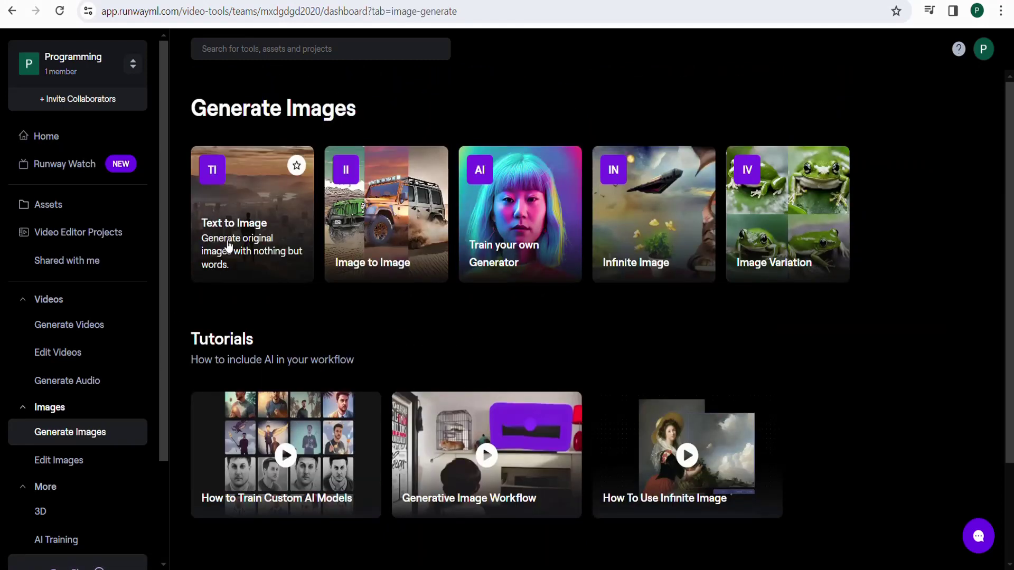
left_click(228, 246)
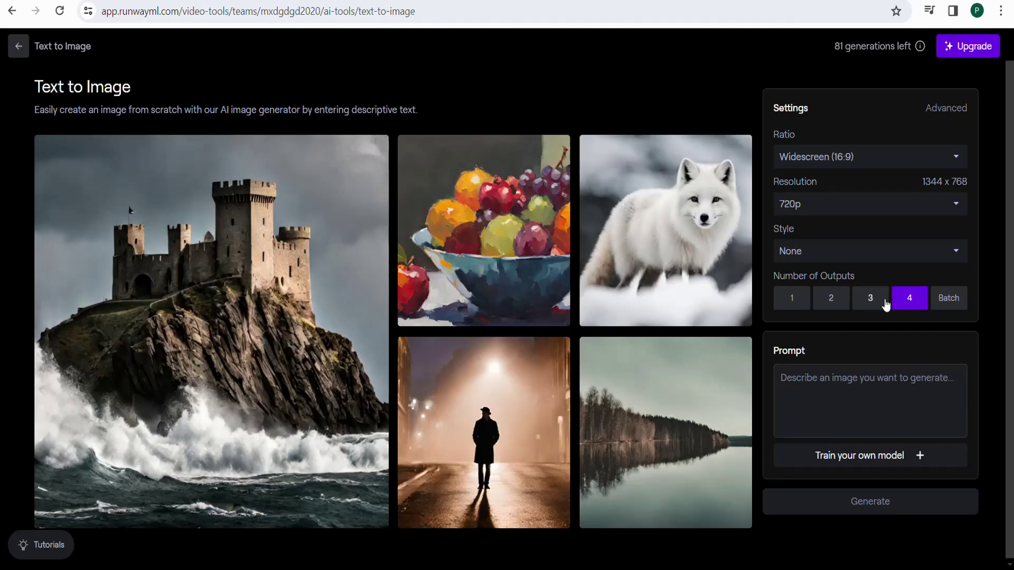
left_click(853, 388)
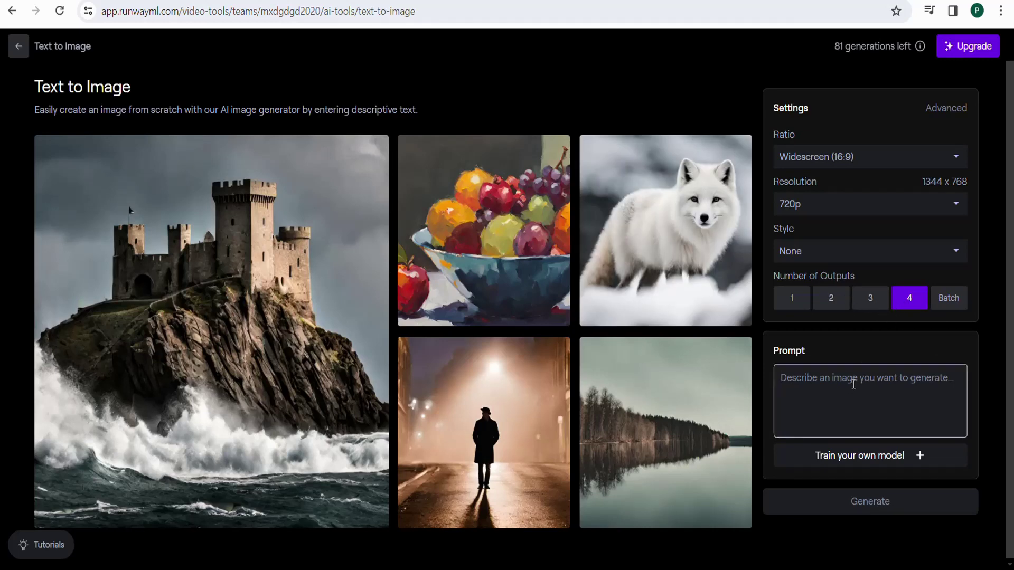
key("ctrl+v")
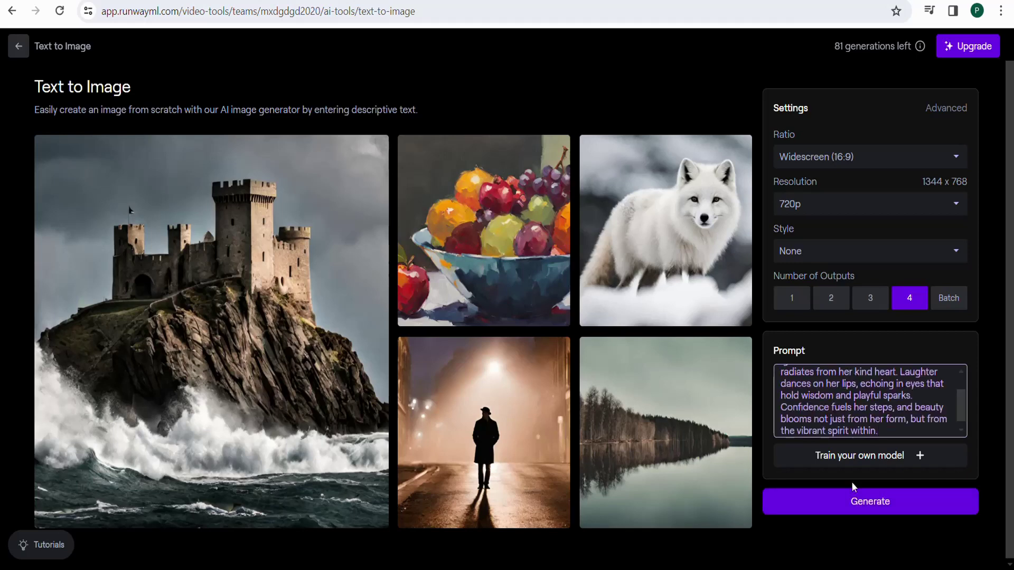
left_click(854, 503)
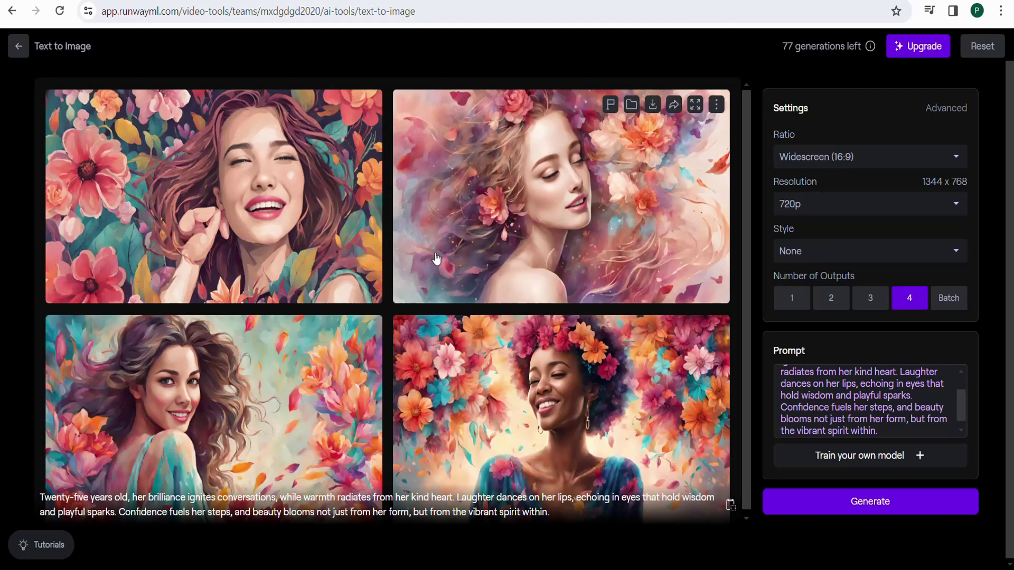
left_click(528, 226)
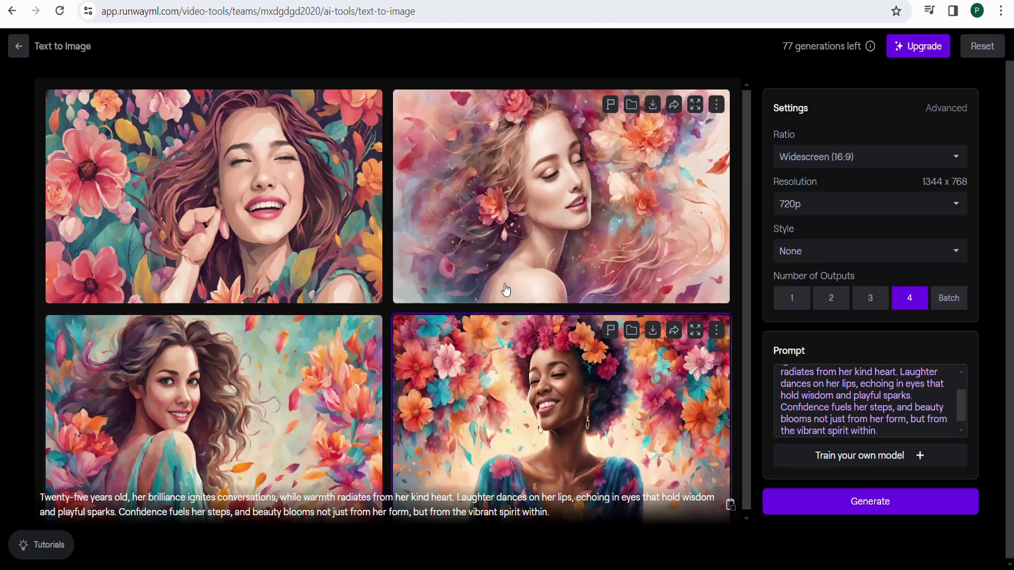
Generate a 4-second Gen-2 video in Runway from the same description, starting with text, and play it.
left_click(16, 47)
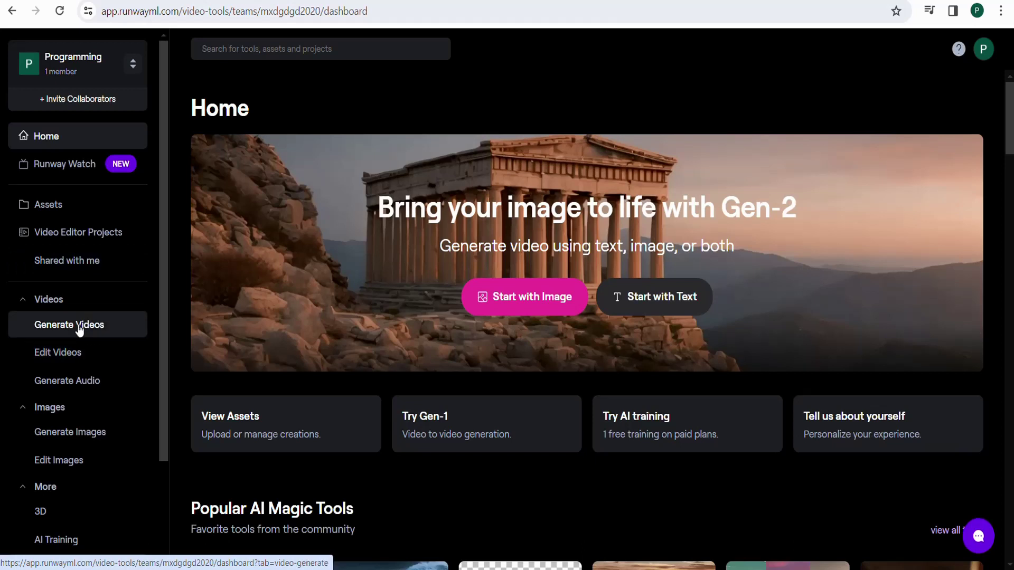
left_click(80, 329)
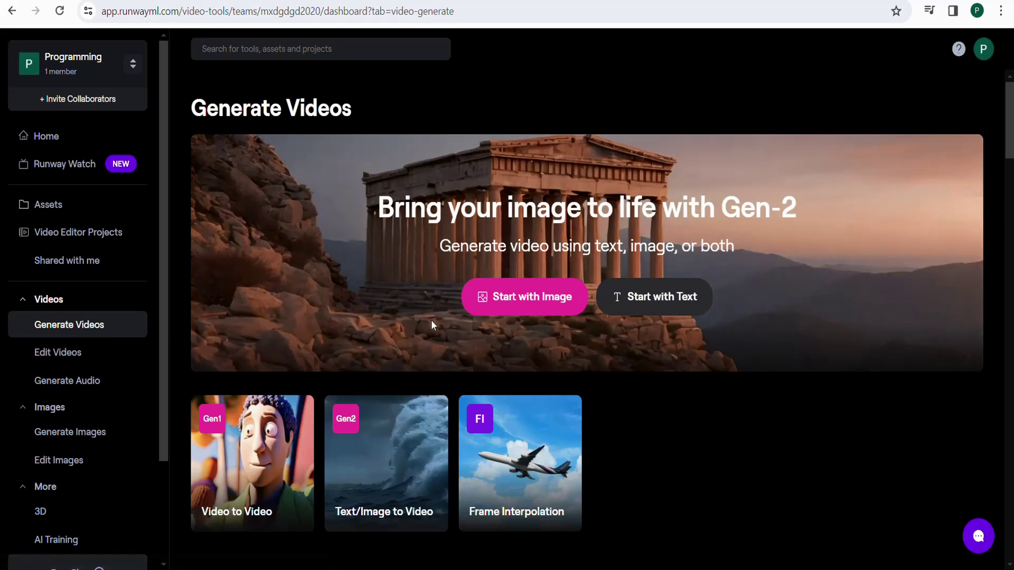
left_click(655, 309)
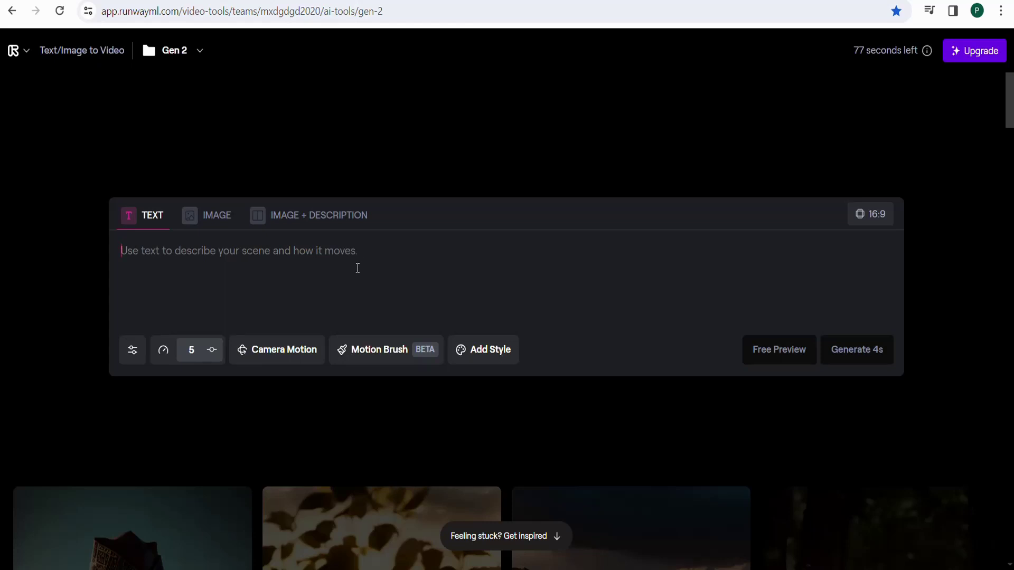
type("Twenty-five years old, her brilliance ignites conversations, while warmth radiates from her kind heart. Laughter dances on her lips, echoing in eyes that hold wisdom and playful sparks. Confidence fuels her steps, and beauty blooms not just from her form, but from the vibrant spirit within.")
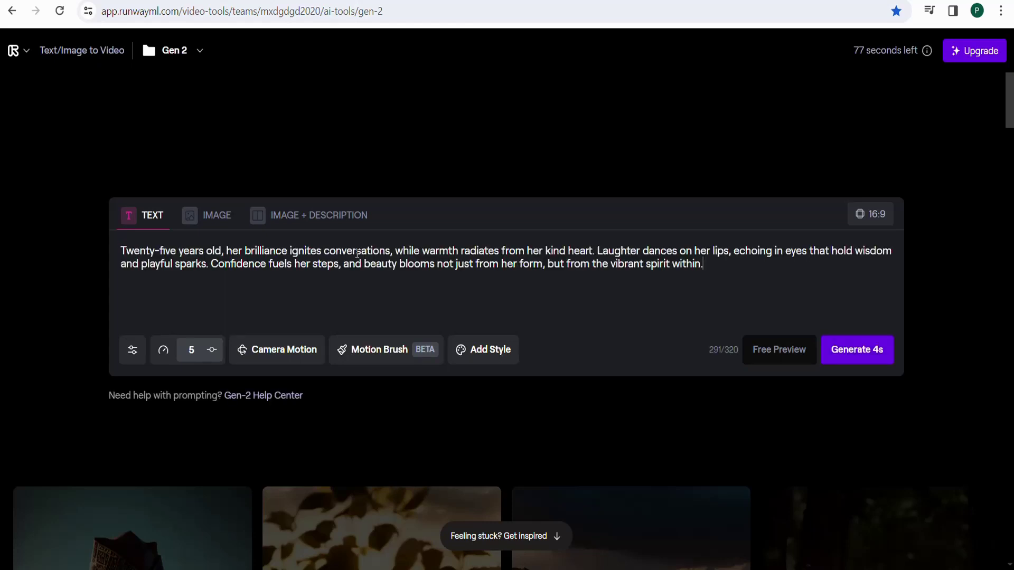
left_click(851, 360)
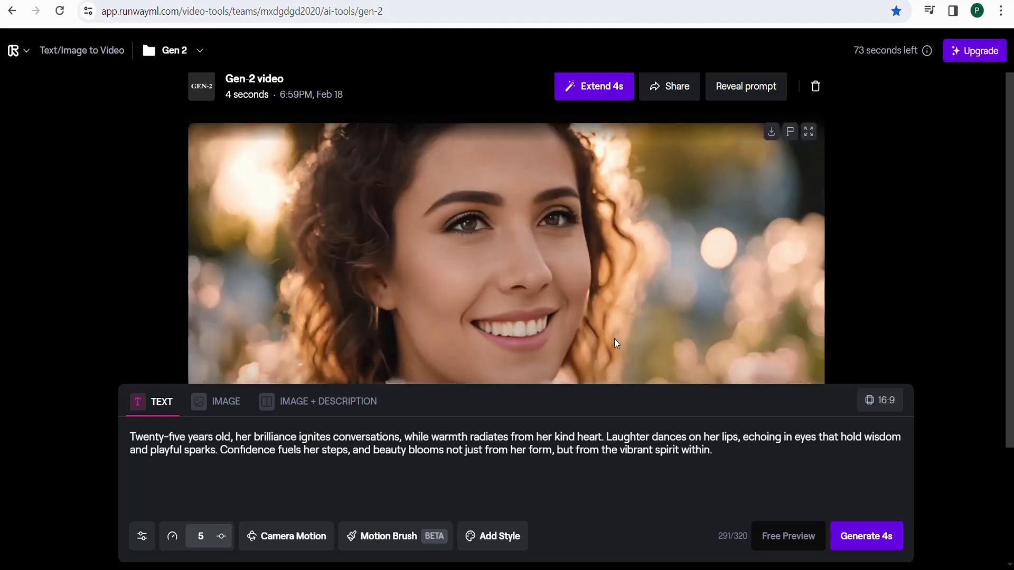
scroll(543, 280, "down", 1)
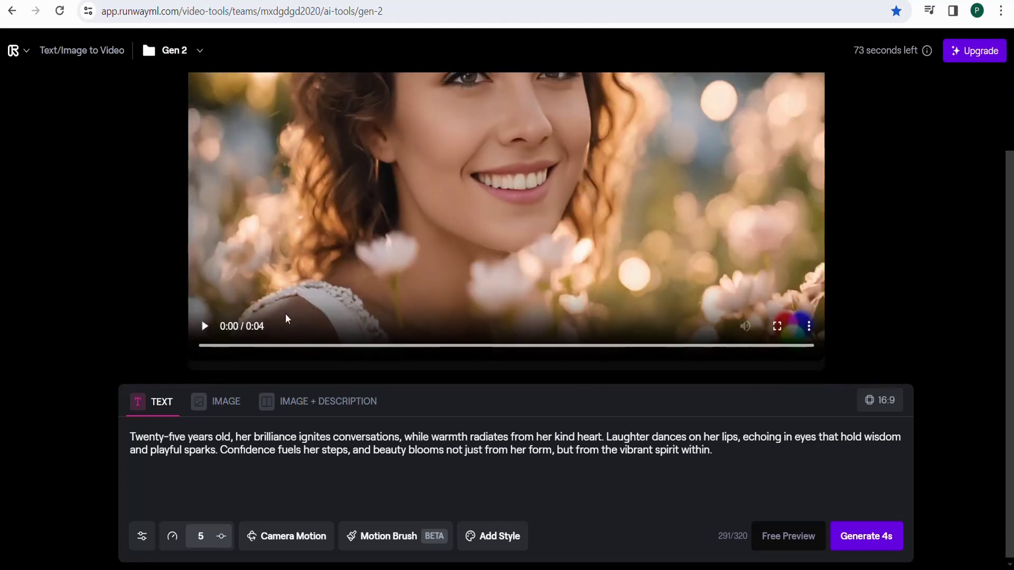
left_click(202, 327)
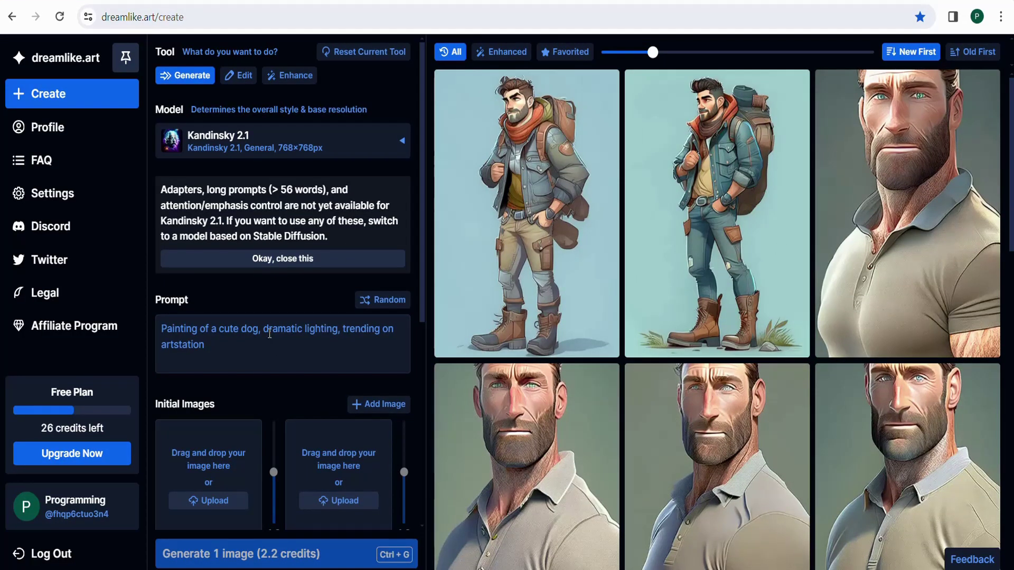
Enter the copied description starting "Twenty-five years old, her brilliance ignites conversations" as the prompt and set the number of images to 4.
left_click(270, 331)
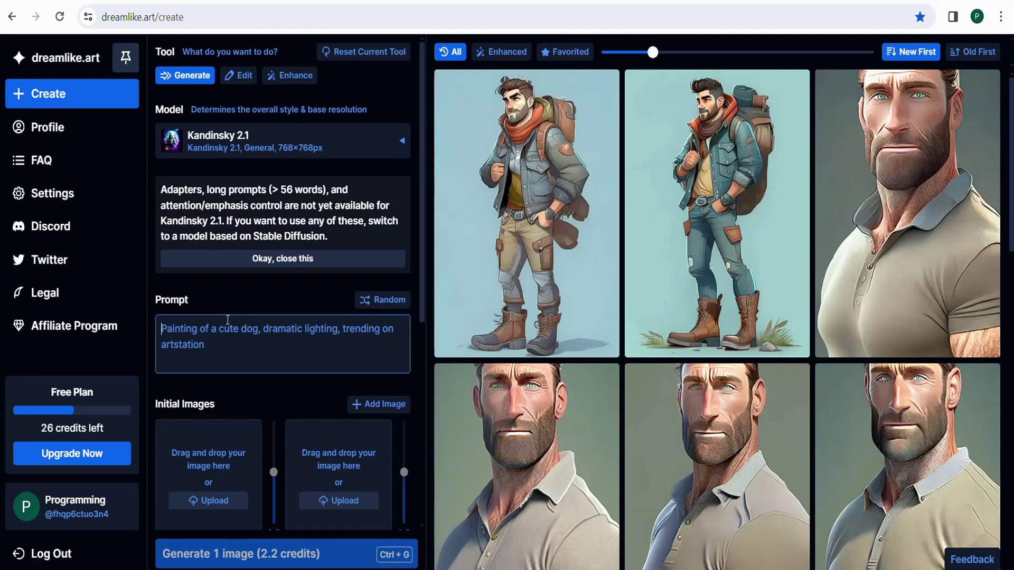
type("Twenty-five years old, her brilliance ignites conversations, while warmth radiates from her kind heart. Laughter dances on her lips, echoing in eyes that hold wisdom and playful sparks. Confidence fuels her steps, and beauty blooms not just from her form, but from the vibrant spirit within.")
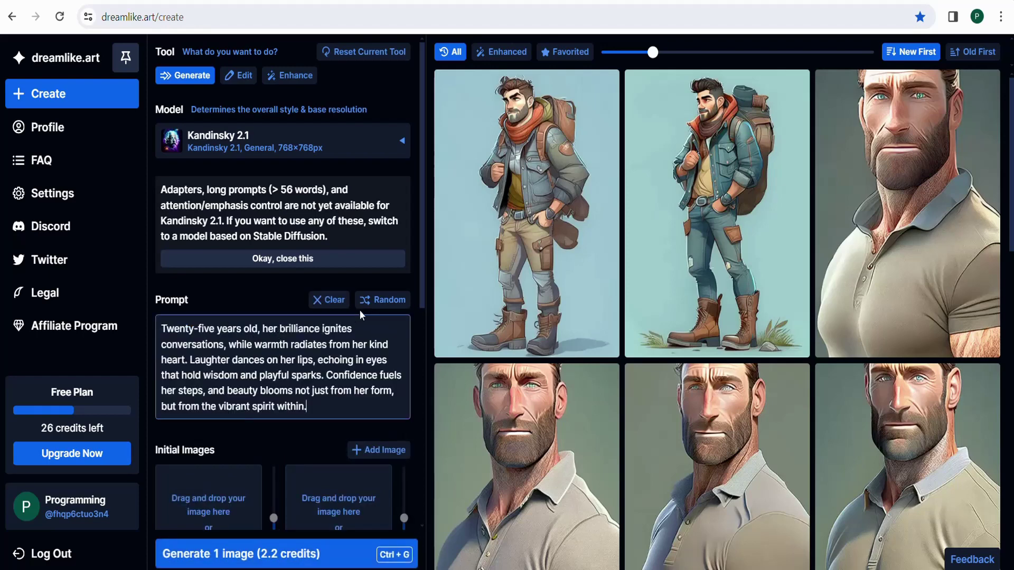
scroll(344, 333, "down", 2)
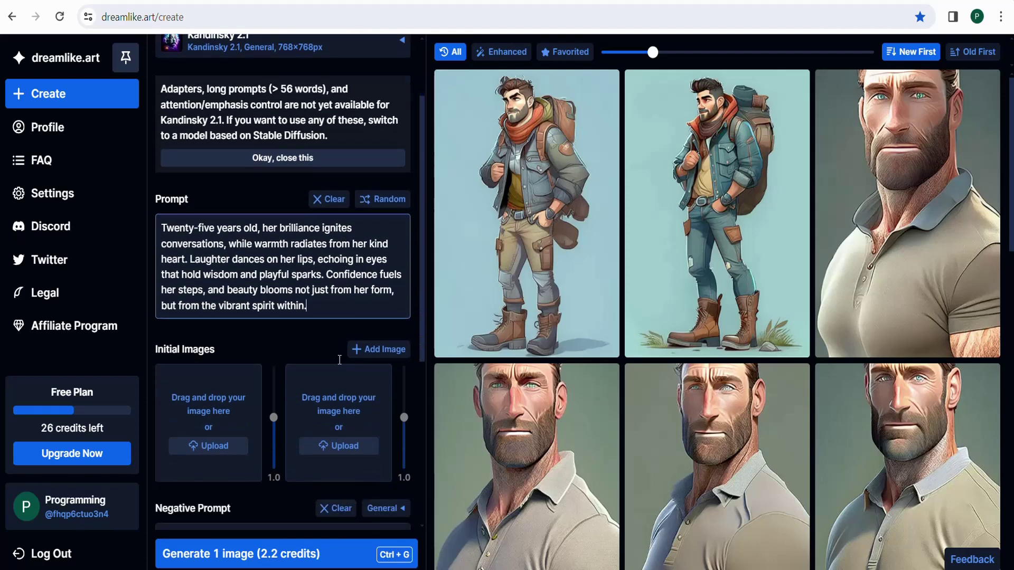
scroll(340, 360, "down", 2)
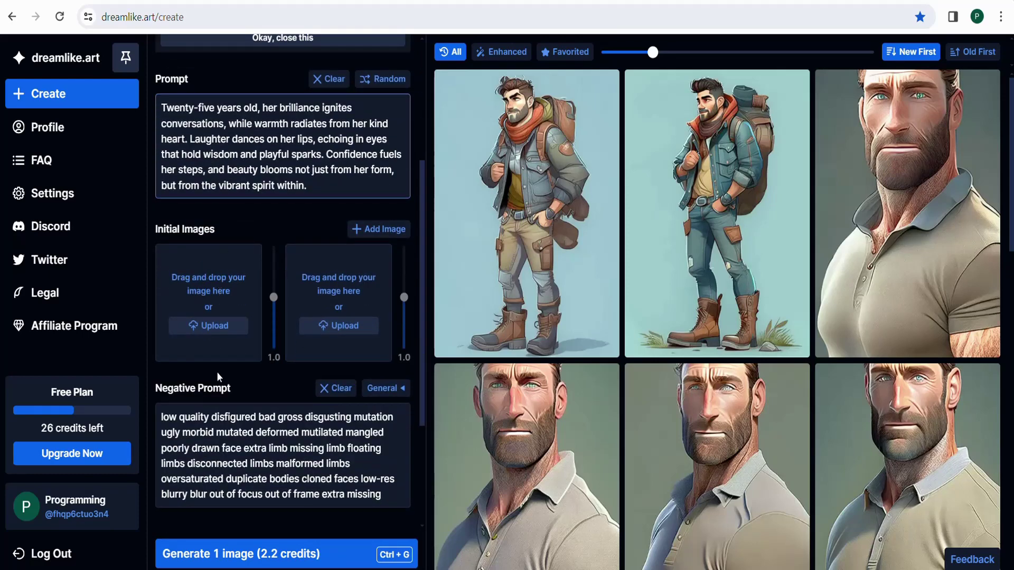
scroll(213, 407, "down", 3)
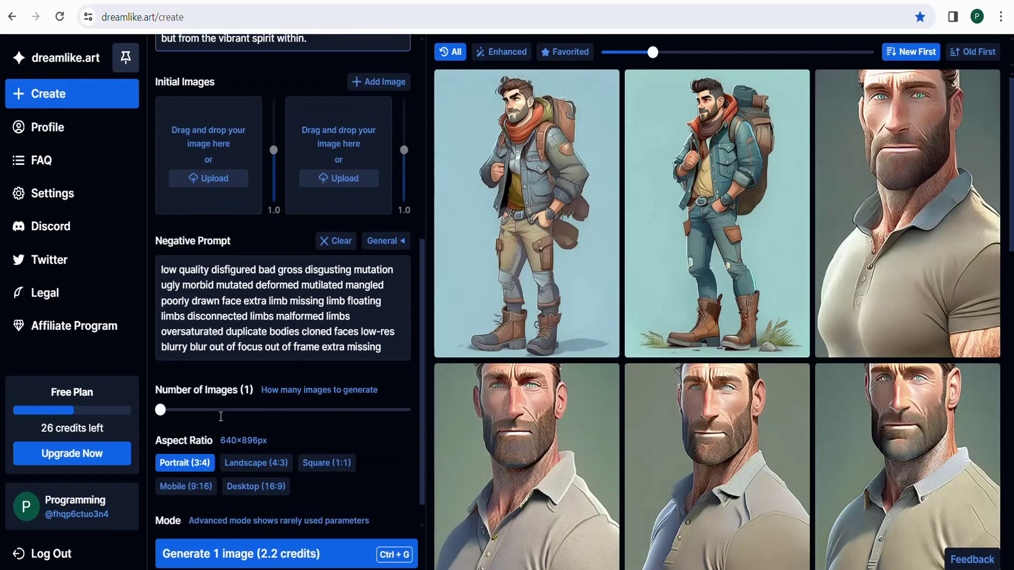
left_click(215, 410)
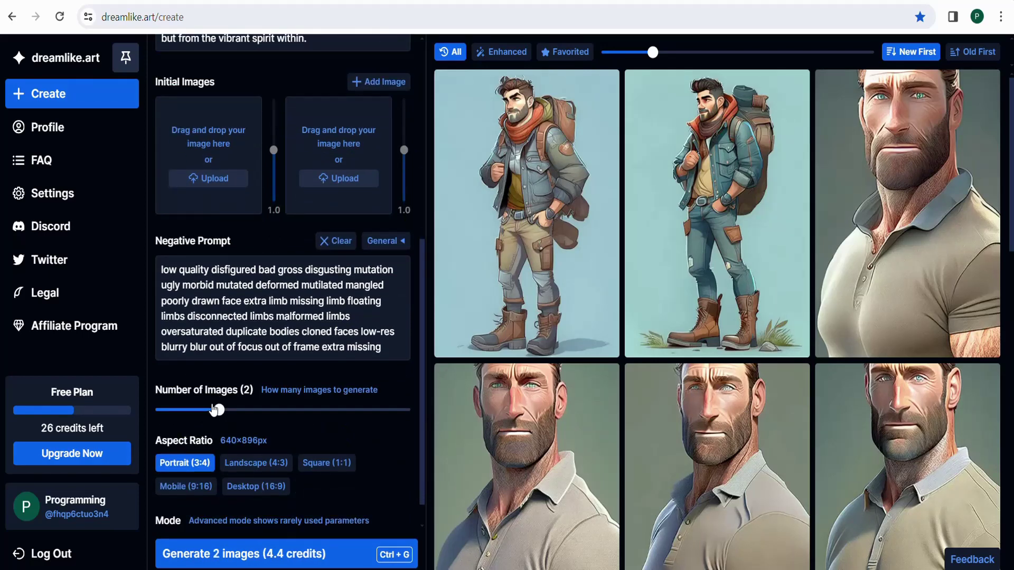
left_click_drag(214, 410, 330, 412)
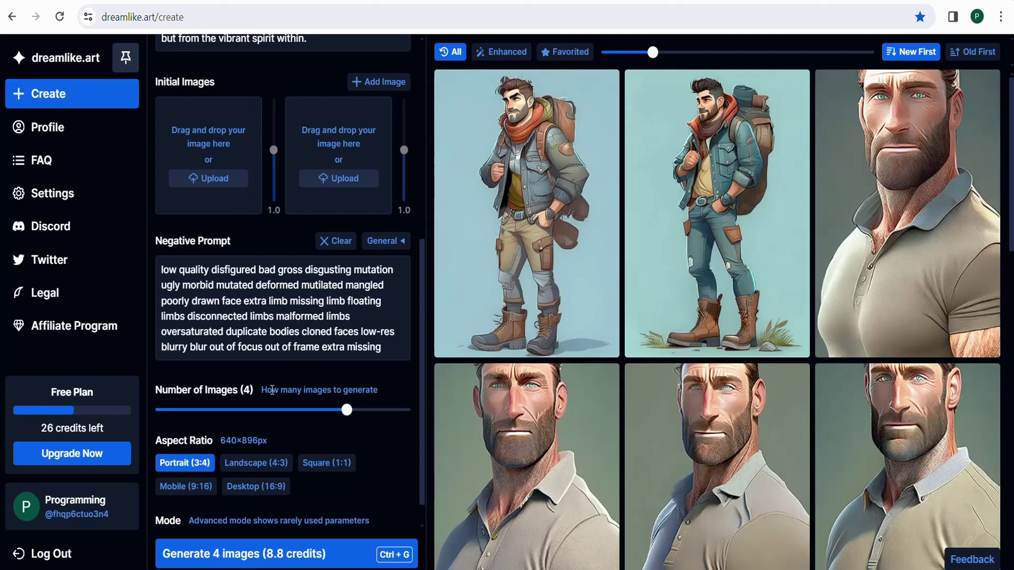
Review the prompt and settings, and generate the four portrait (3:4) images with the Kandinsky 2.1 model.
scroll(259, 402, "up", 7)
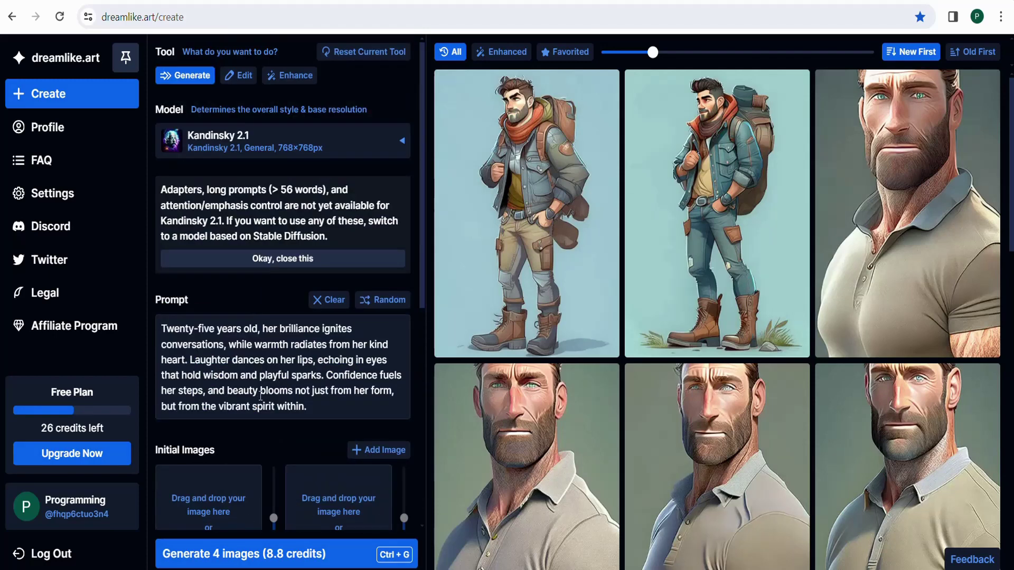
scroll(261, 388, "down", 8)
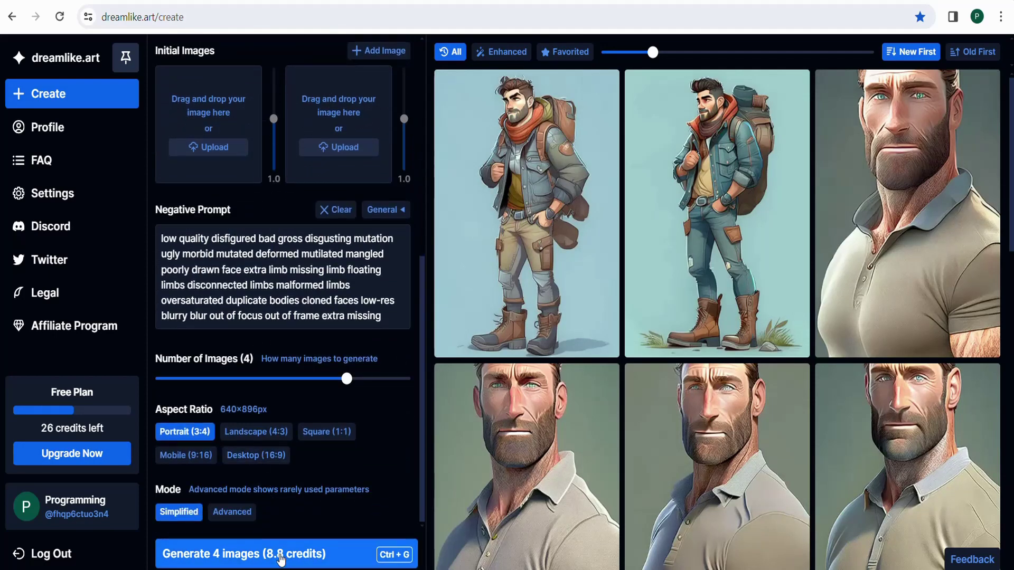
left_click(280, 558)
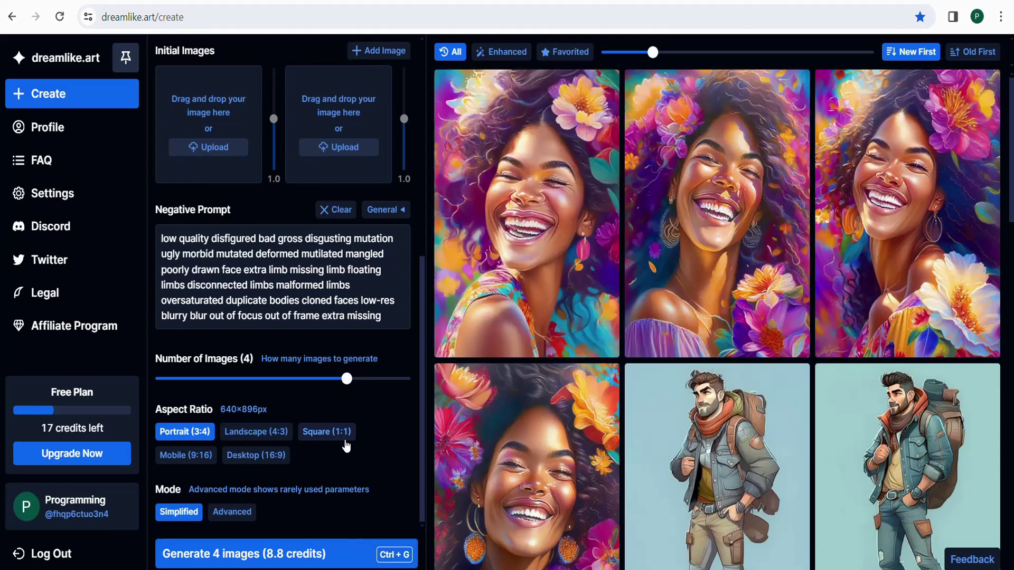
View the generated images of the woman enlarged, browsing forward and back through the set.
mouse_move(655, 261)
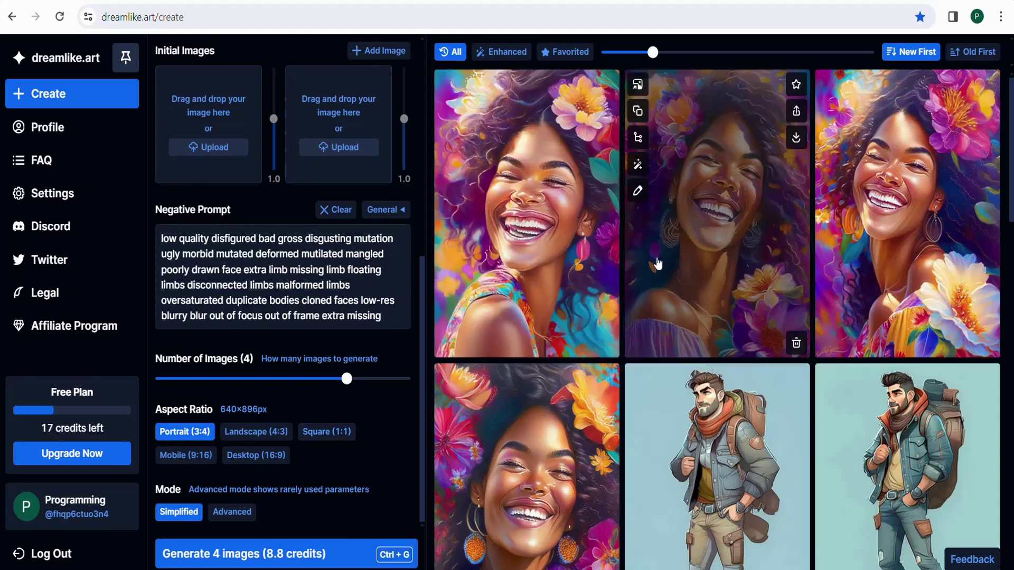
left_click(710, 240)
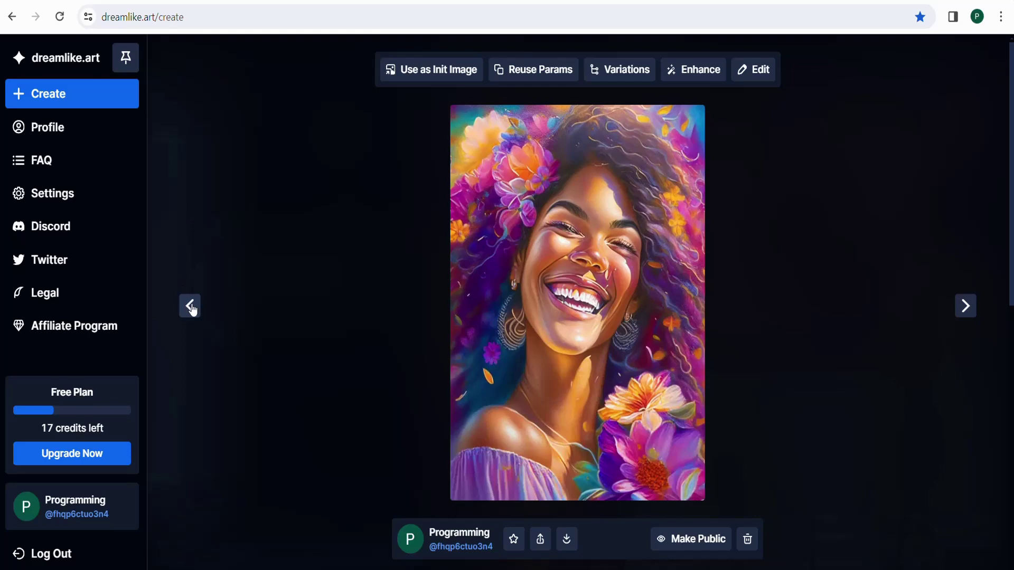
left_click(966, 307)
left_click(966, 308)
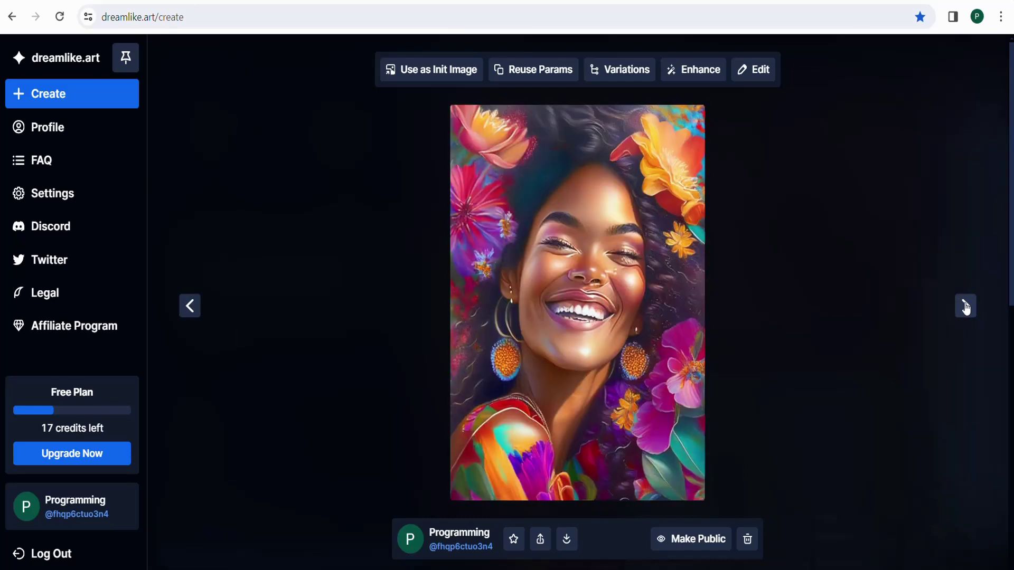
left_click(966, 307)
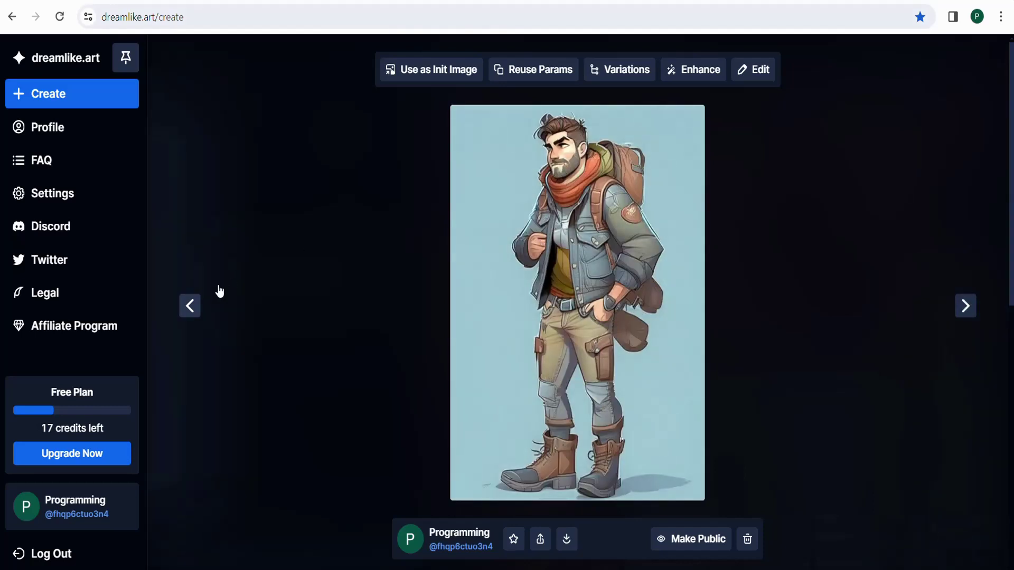
left_click(190, 307)
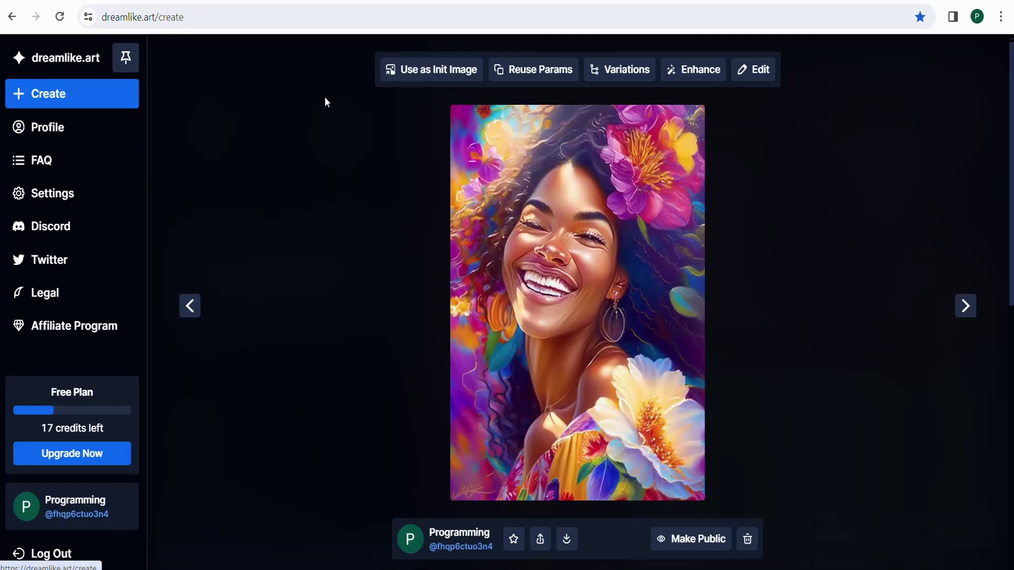
Return to the creation gallery and enlarge the second image of the laughing woman.
left_click(66, 100)
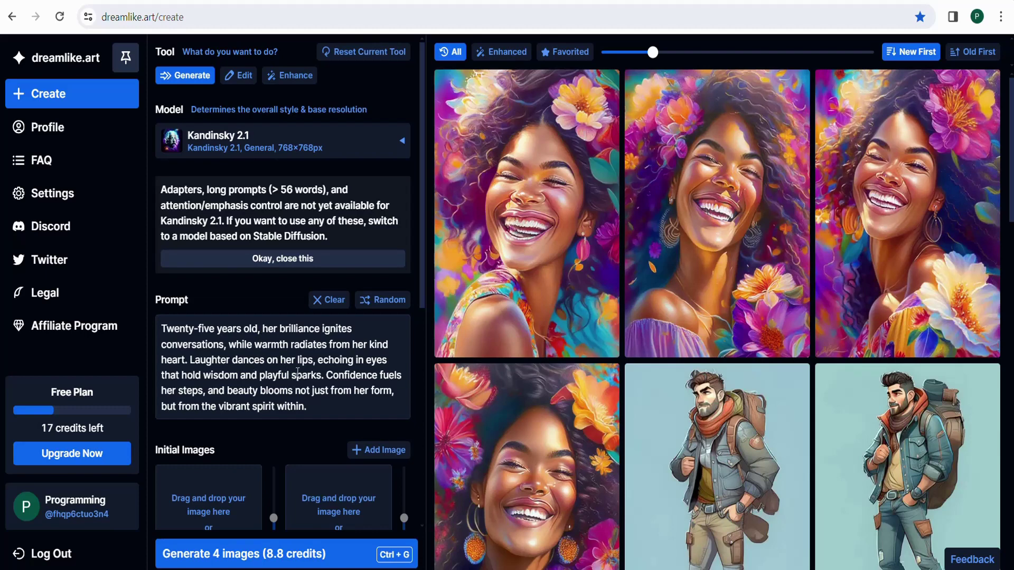
mouse_move(750, 282)
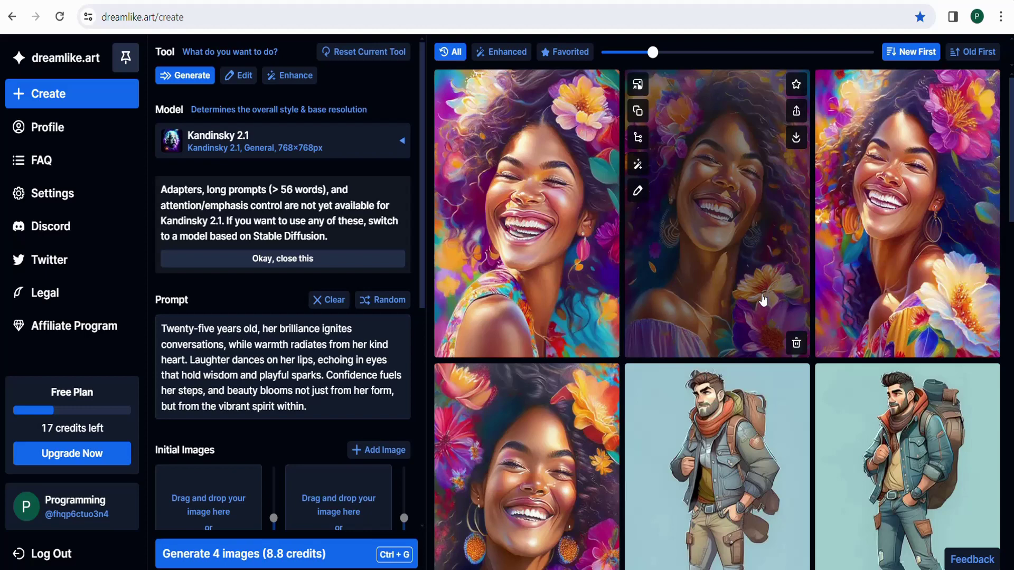
left_click(742, 270)
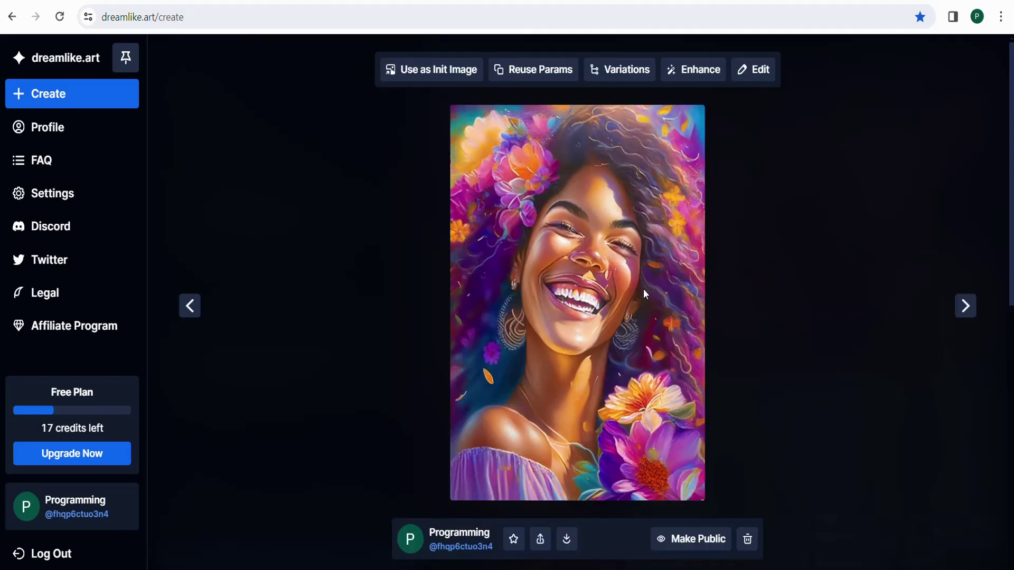